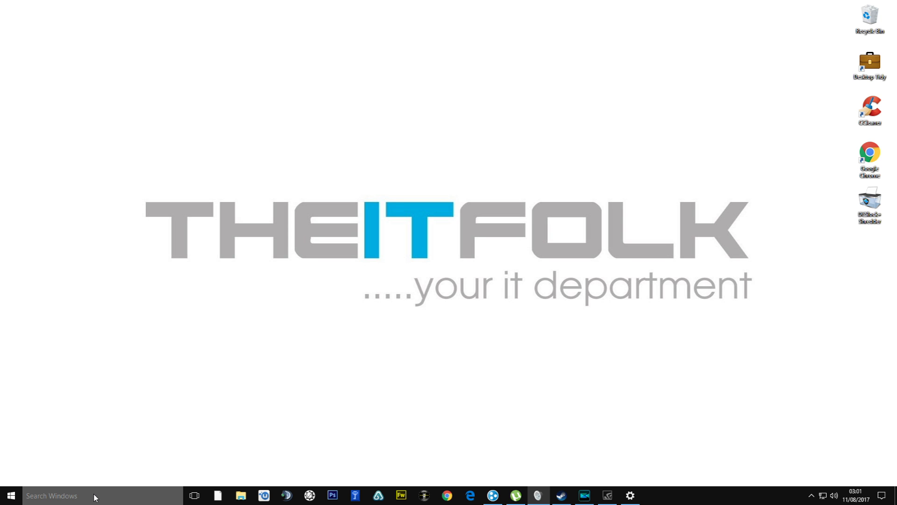
Search Windows for the Disk Clean-up desktop app and launch it
{"action": "left_click", "coordinate": [70, 501]}
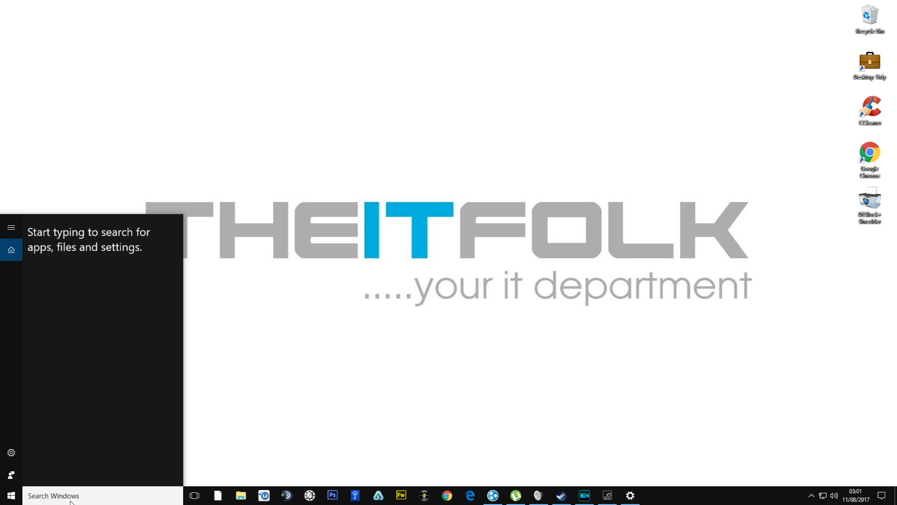
{"action": "left_click", "coordinate": [194, 353]}
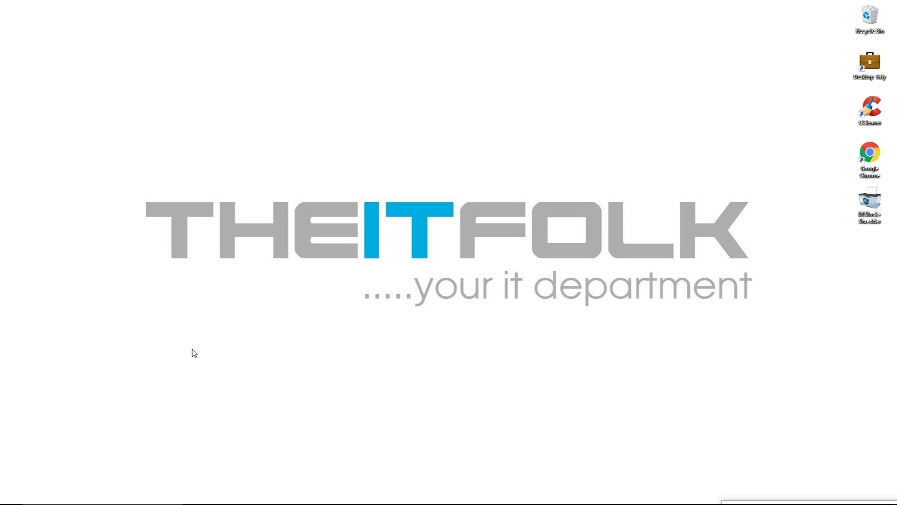
{"action": "mouse_move", "coordinate": [110, 499]}
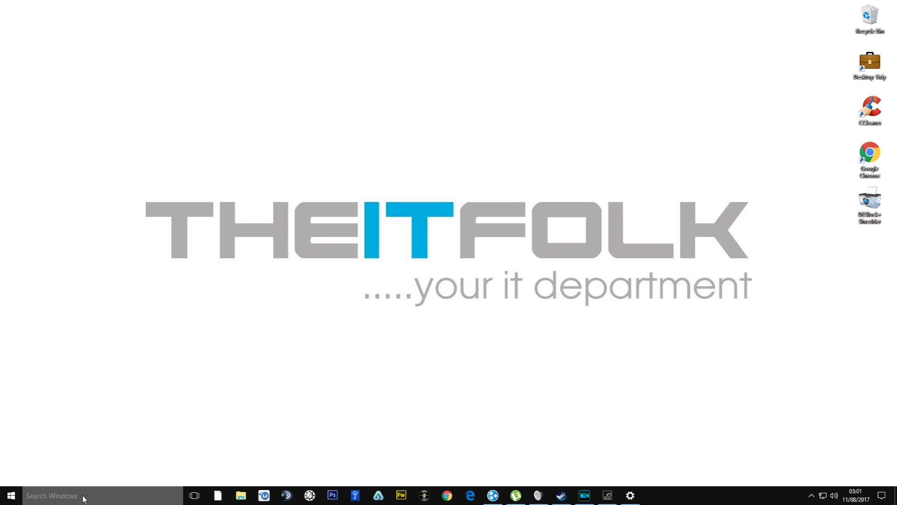
{"action": "left_click", "coordinate": [84, 499]}
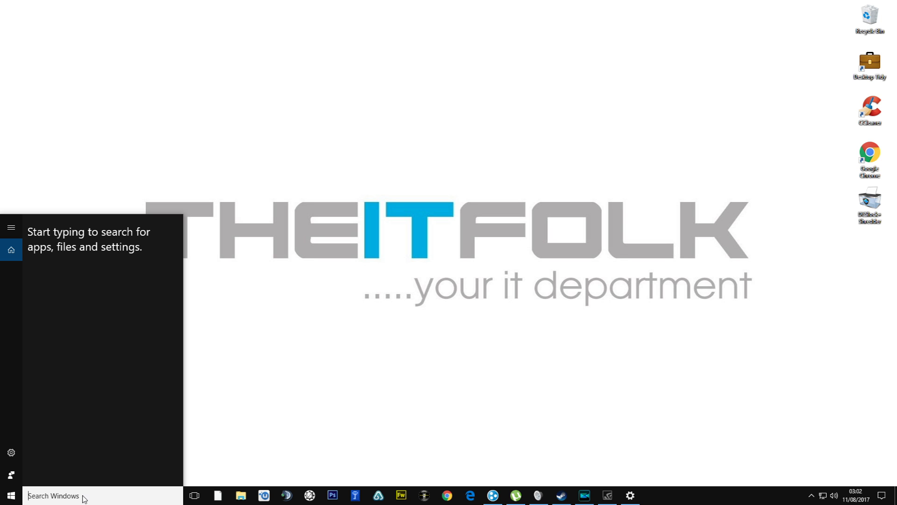
{"action": "type", "text": "di"}
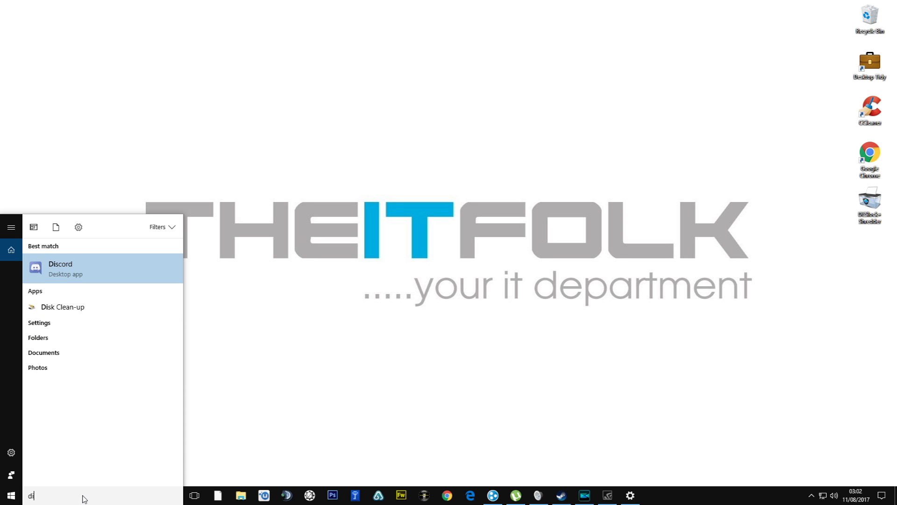
{"action": "type", "text": "scj"}
{"action": "key", "text": "BackSpace"}
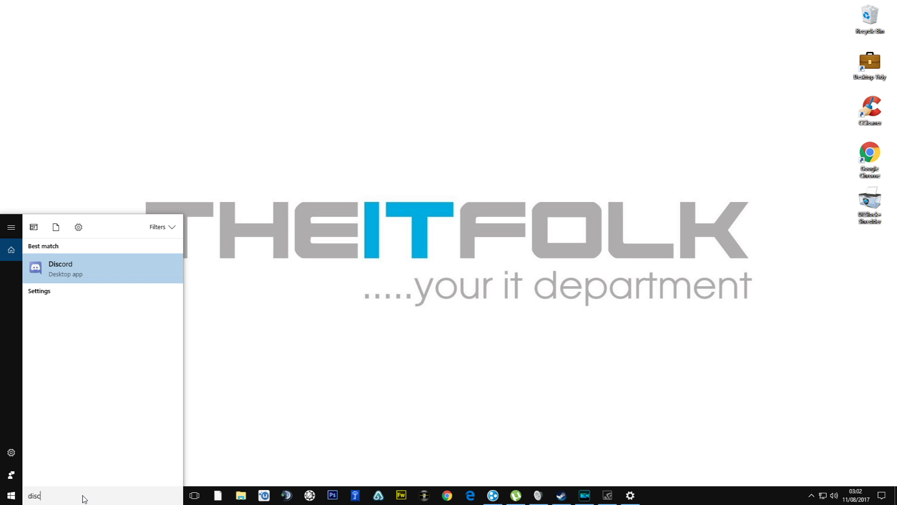
{"action": "type", "text": "j"}
{"action": "key", "text": "BackSpace"}
{"action": "type", "text": "k"}
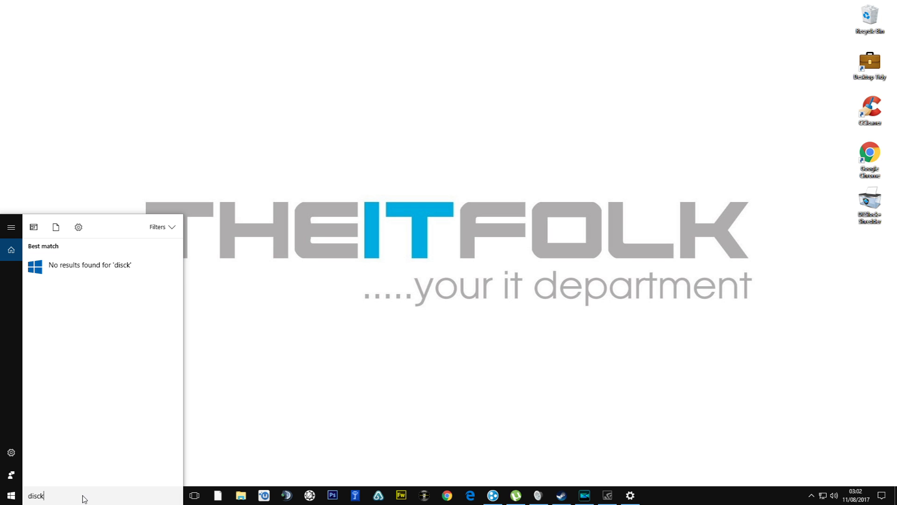
{"action": "key", "text": "BackSpace"}
{"action": "key", "text": "BackSpace"}
{"action": "type", "text": "k"}
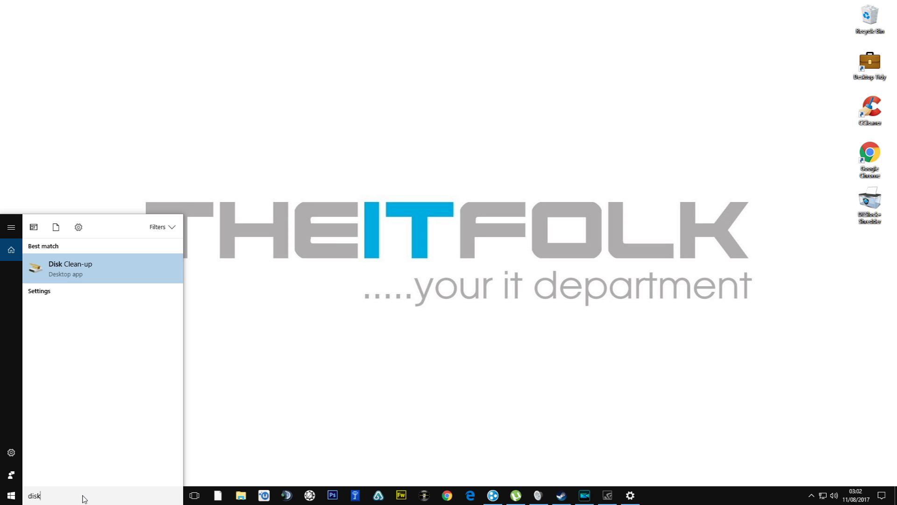
{"action": "type", "text": "clean"}
{"action": "left_click", "coordinate": [79, 278]}
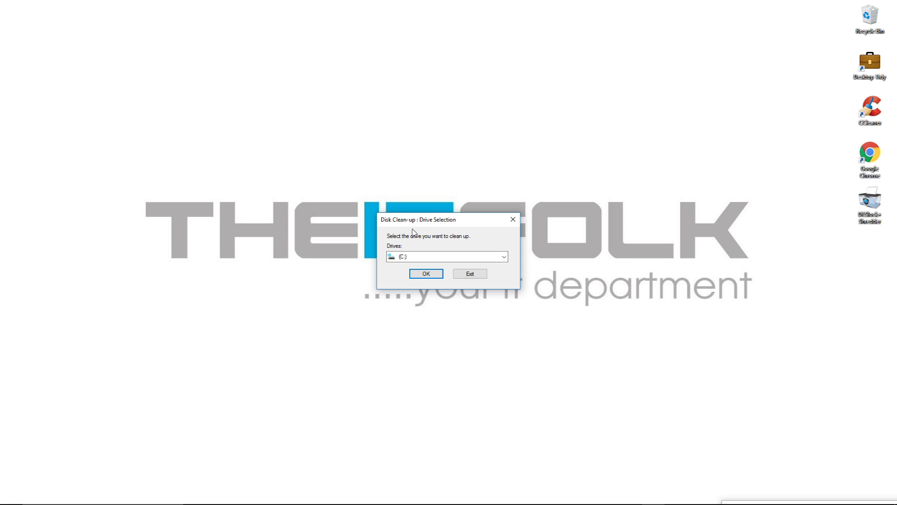
Scan drive C: for files to clean up and move the results window towards the middle of the desktop
{"action": "left_click", "coordinate": [426, 274]}
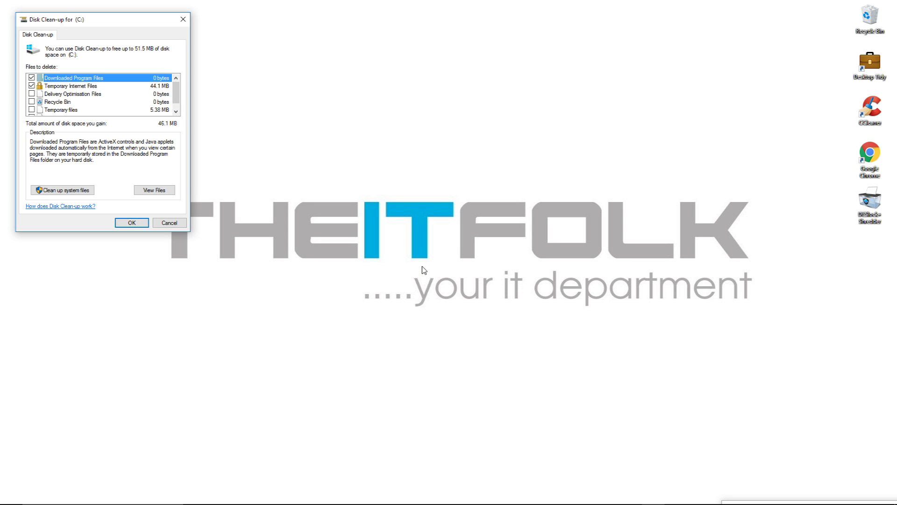
{"action": "left_click_drag", "start_coordinate": [83, 23], "coordinate": [228, 68]}
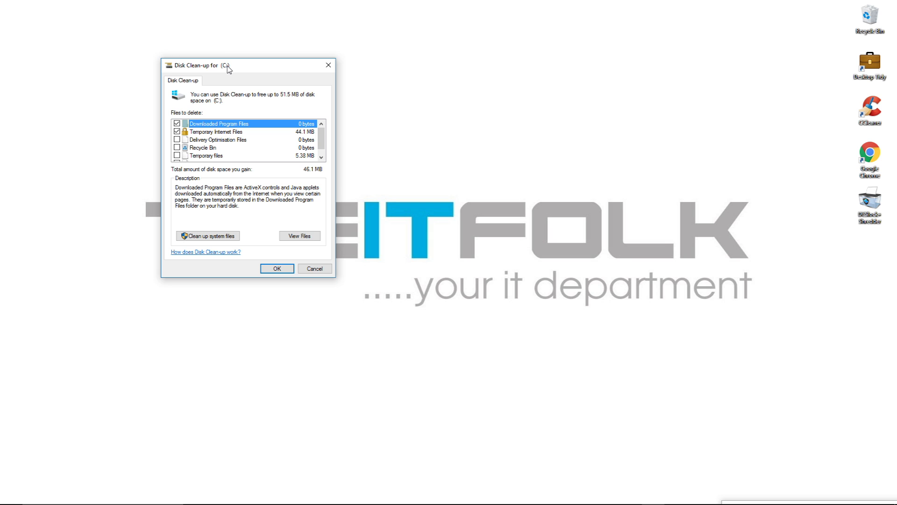
{"action": "left_click_drag", "start_coordinate": [228, 68], "coordinate": [344, 126]}
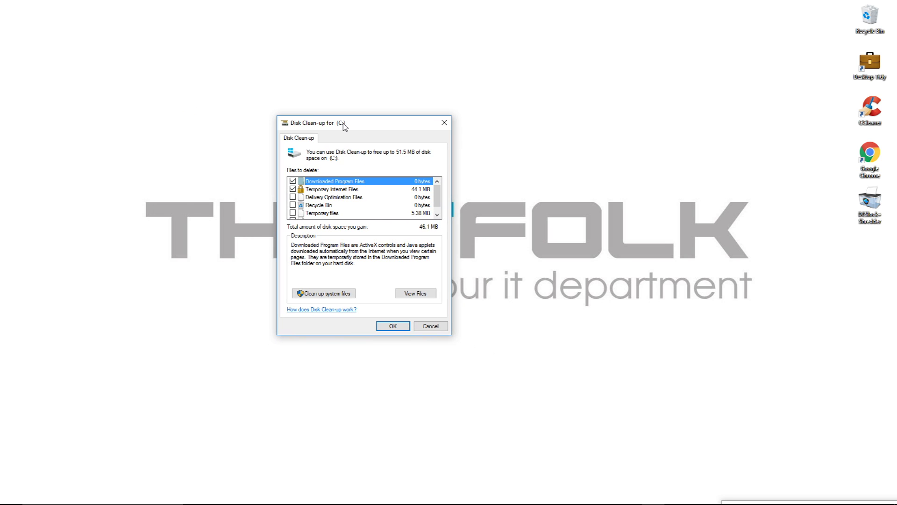
Include Delivery Optimisation Files, Recycle Bin and Temporary files in the clean-up and permanently delete all the selected files
{"action": "scroll", "coordinate": [304, 205], "scroll_direction": "down", "scroll_amount": 1}
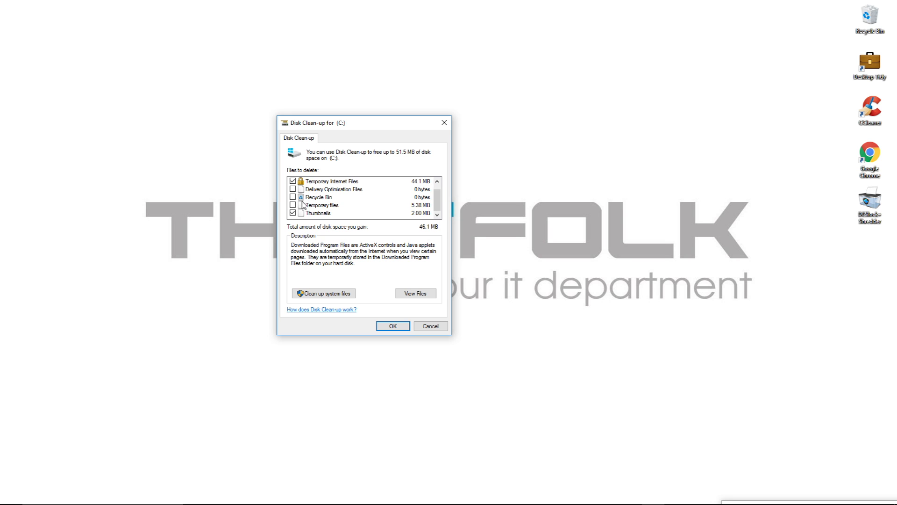
{"action": "scroll", "coordinate": [304, 205], "scroll_direction": "up", "scroll_amount": 1}
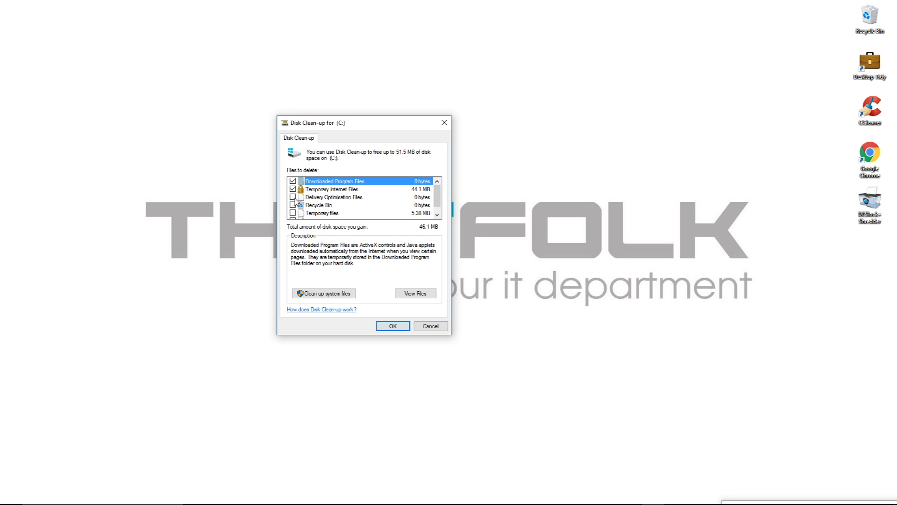
{"action": "left_click", "coordinate": [293, 205]}
{"action": "left_click", "coordinate": [293, 213]}
{"action": "scroll", "coordinate": [316, 212], "scroll_direction": "down", "scroll_amount": 1}
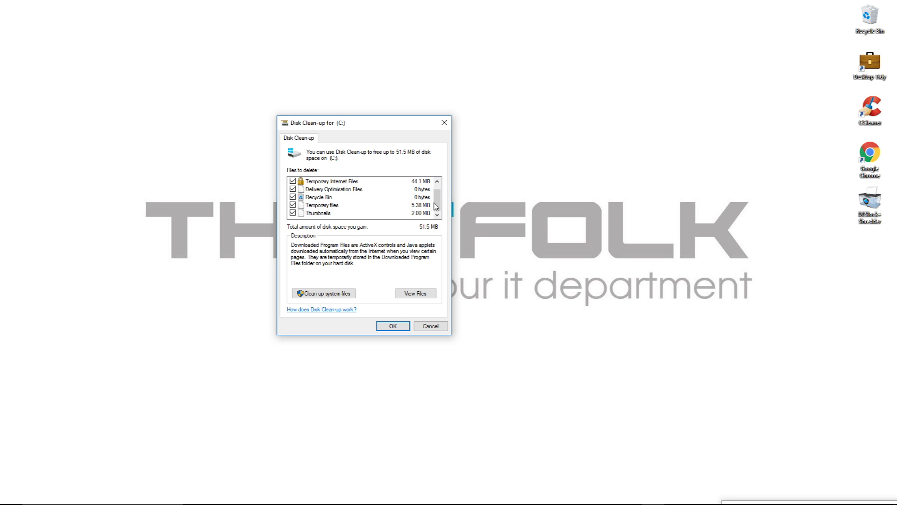
{"action": "scroll", "coordinate": [438, 208], "scroll_direction": "up", "scroll_amount": 1}
{"action": "scroll", "coordinate": [438, 208], "scroll_direction": "down", "scroll_amount": 1}
{"action": "left_click", "coordinate": [394, 327]}
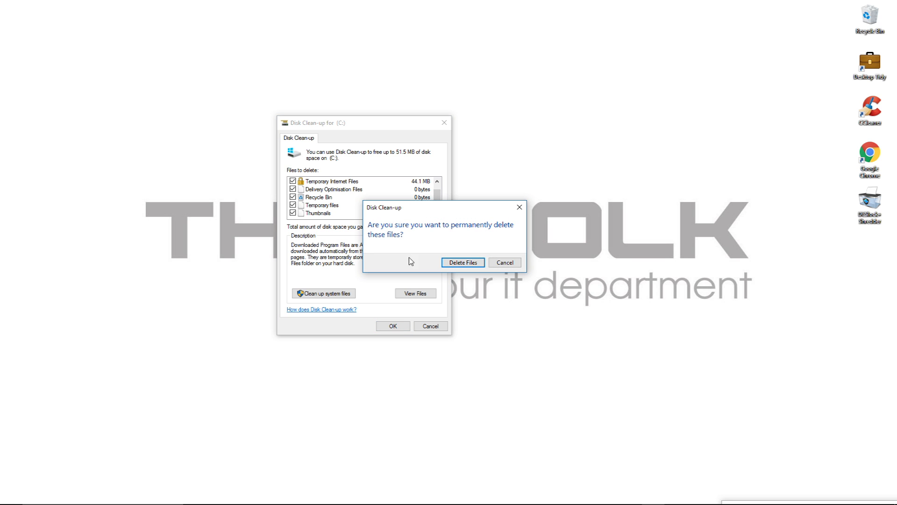
{"action": "left_click", "coordinate": [463, 263]}
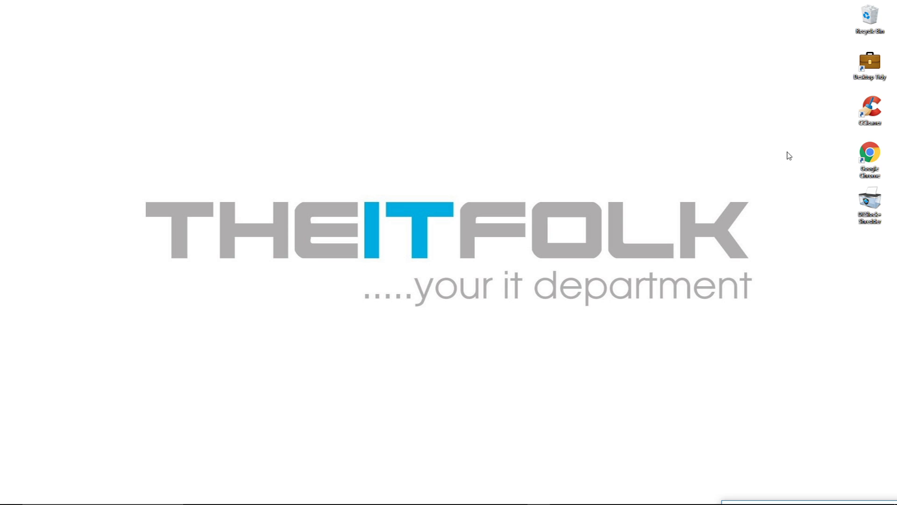
Switch to Google Chrome, search Google for ccleaner and open the Piriform free download page
{"action": "mouse_move", "coordinate": [332, 502]}
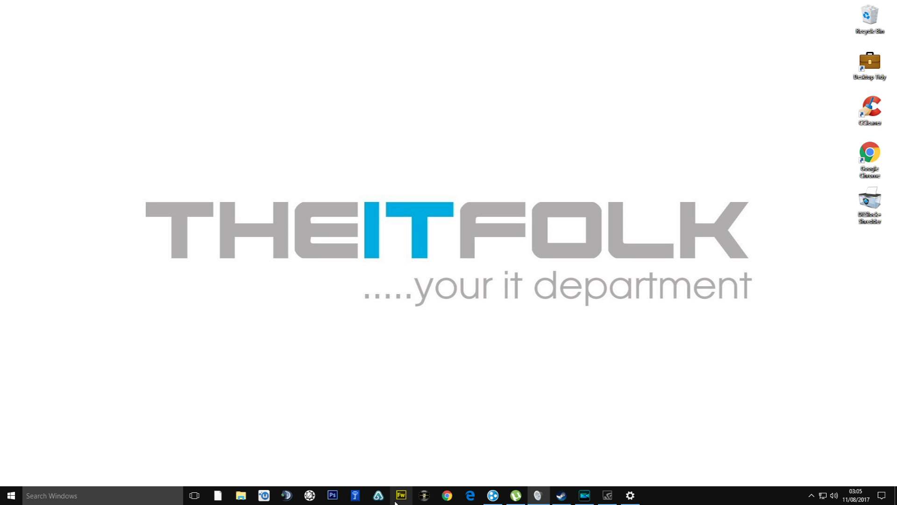
{"action": "left_click", "coordinate": [447, 497]}
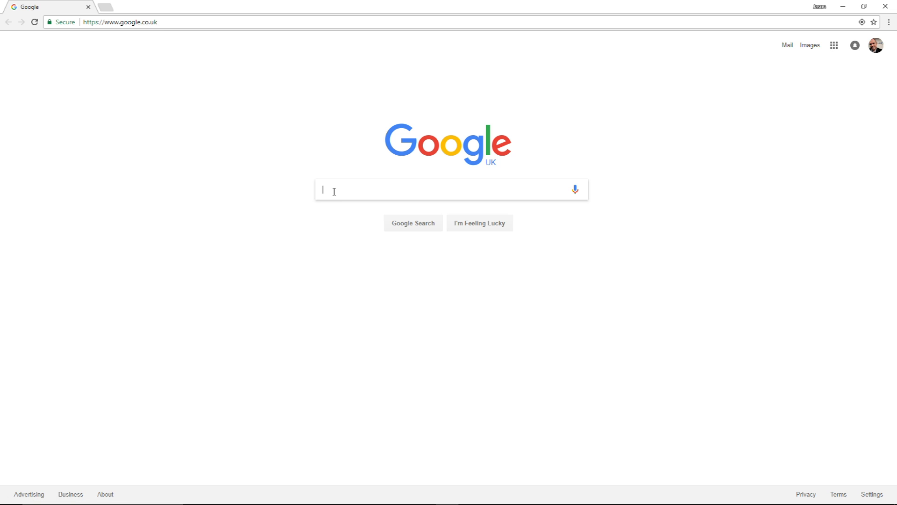
{"action": "type", "text": "c"}
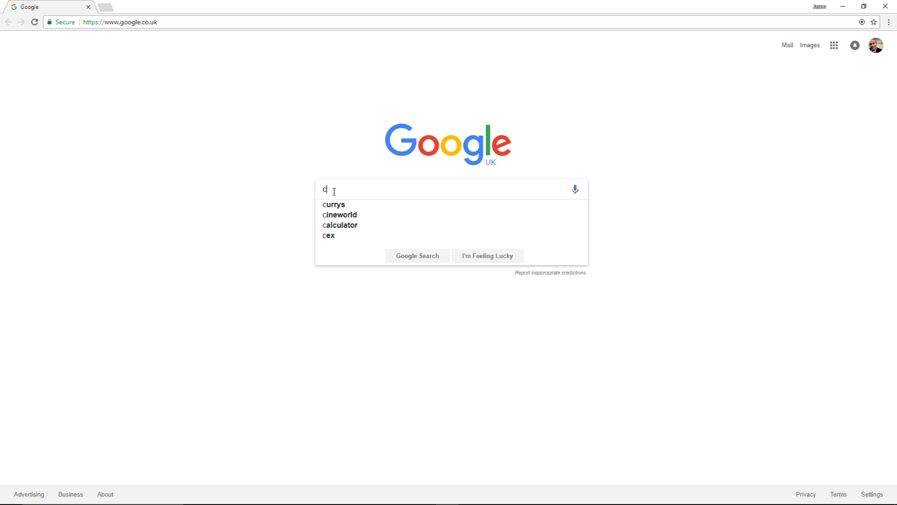
{"action": "type", "text": "cleaner"}
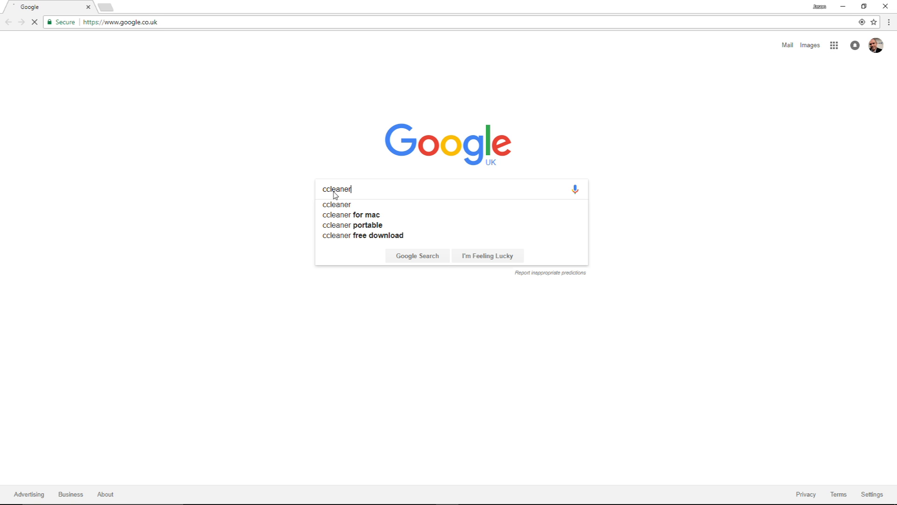
{"action": "key", "text": "Return"}
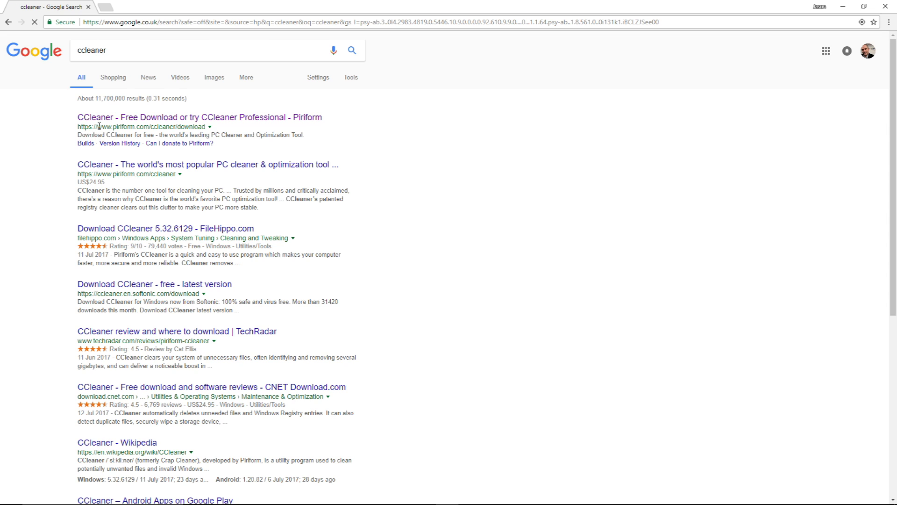
{"action": "left_click_drag", "start_coordinate": [98, 126], "coordinate": [150, 127]}
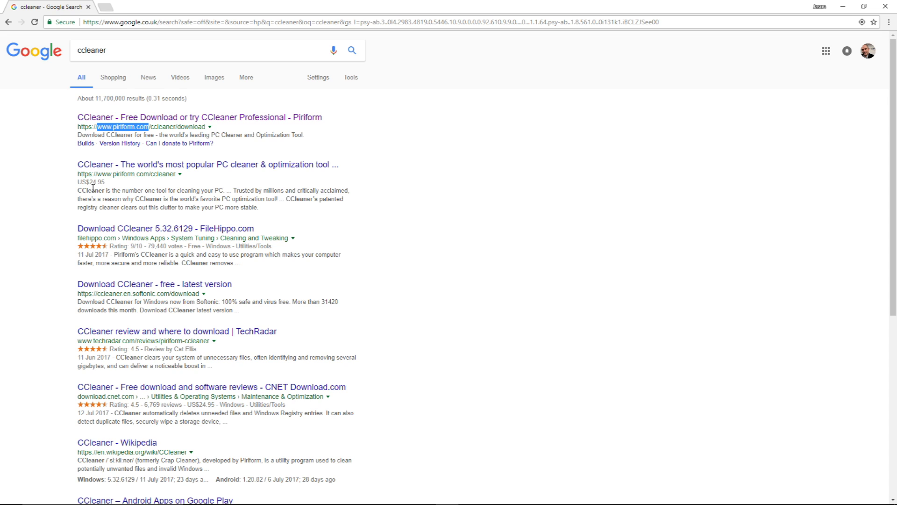
{"action": "left_click", "coordinate": [161, 121]}
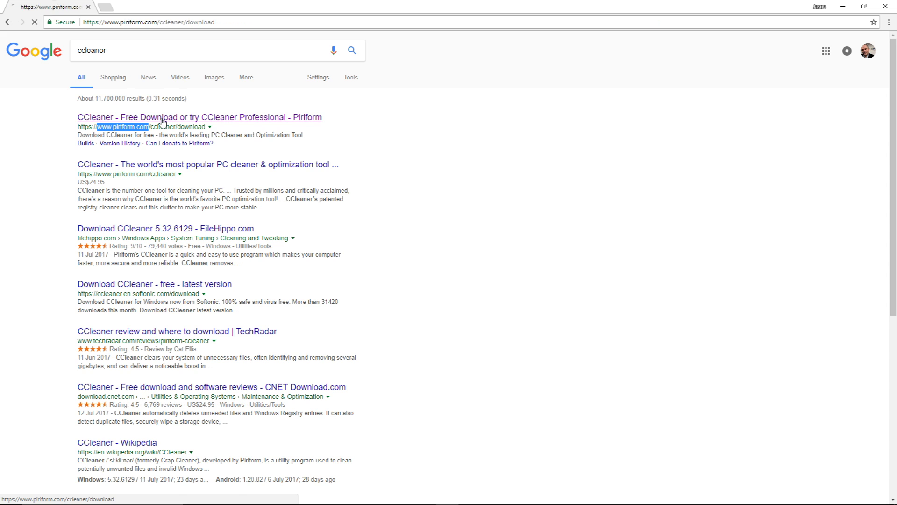
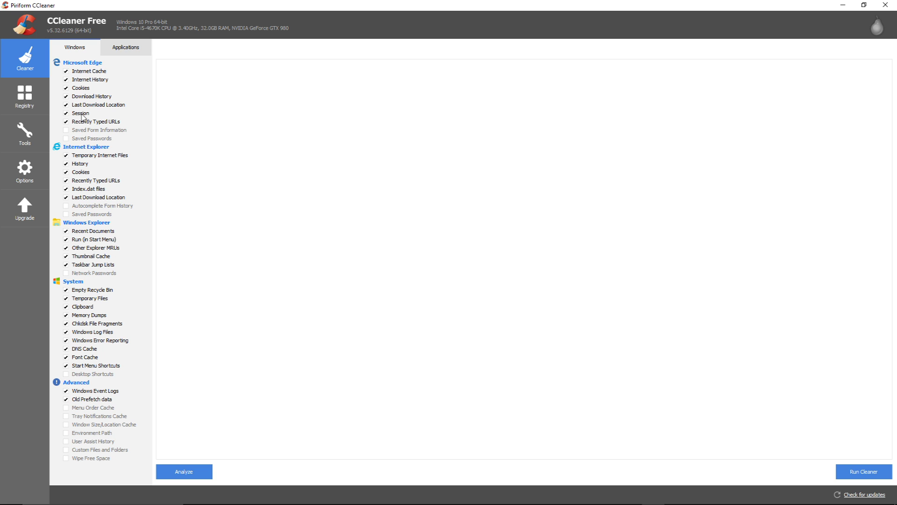
In CCleaner, review which Windows components and installed applications are selected for cleaning, including the Old Prefetch data option
{"action": "left_click", "coordinate": [133, 54]}
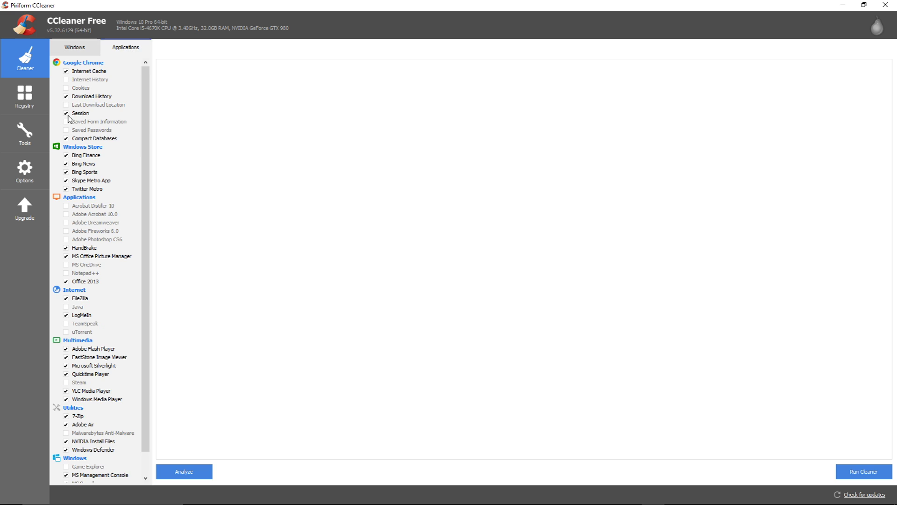
{"action": "left_click", "coordinate": [75, 48]}
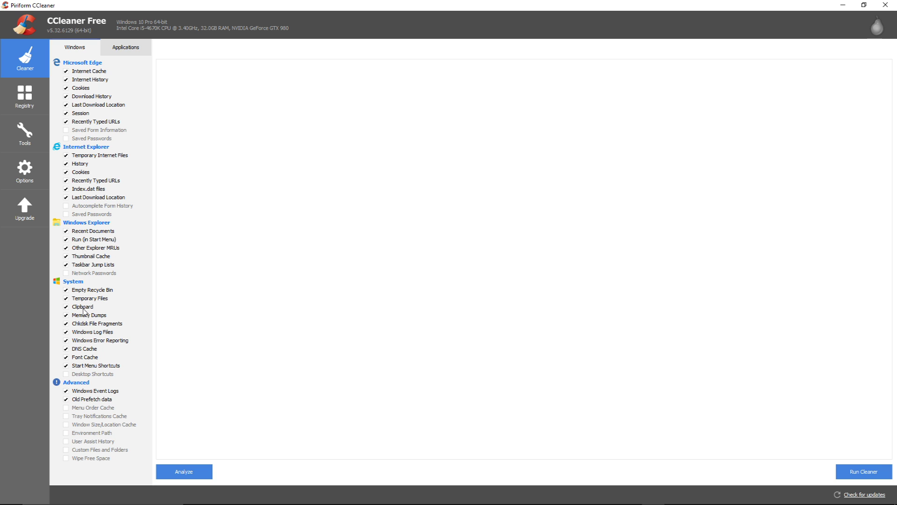
{"action": "left_click", "coordinate": [63, 396]}
{"action": "left_click", "coordinate": [66, 399]}
{"action": "left_click", "coordinate": [126, 53]}
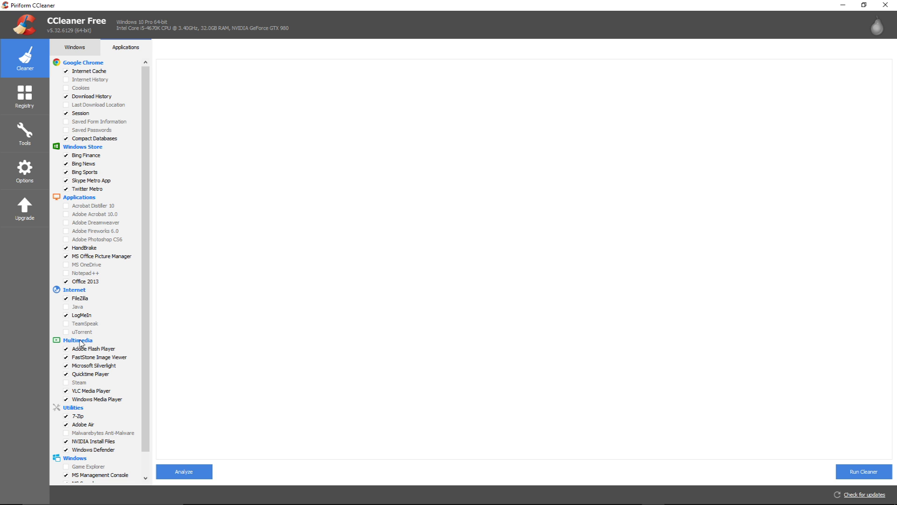
{"action": "scroll", "coordinate": [92, 450], "scroll_direction": "down", "scroll_amount": 1}
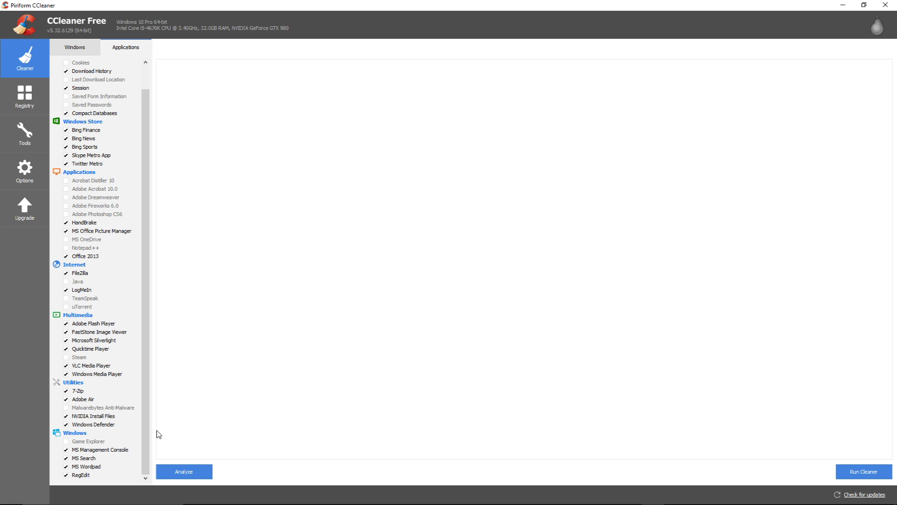
Analyze the system with the selected cleaning options, run the cleaner to permanently delete the found files, and close CCleaner
{"action": "left_click", "coordinate": [176, 470]}
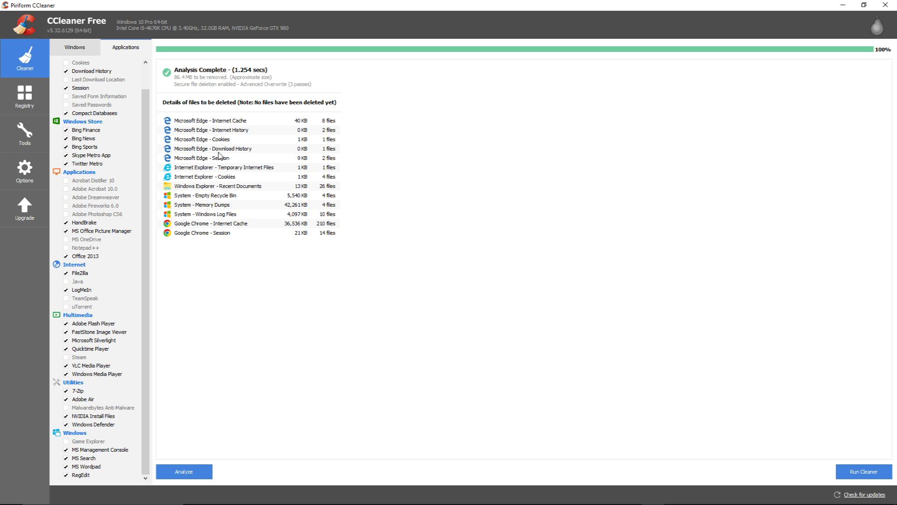
{"action": "left_click", "coordinate": [866, 473]}
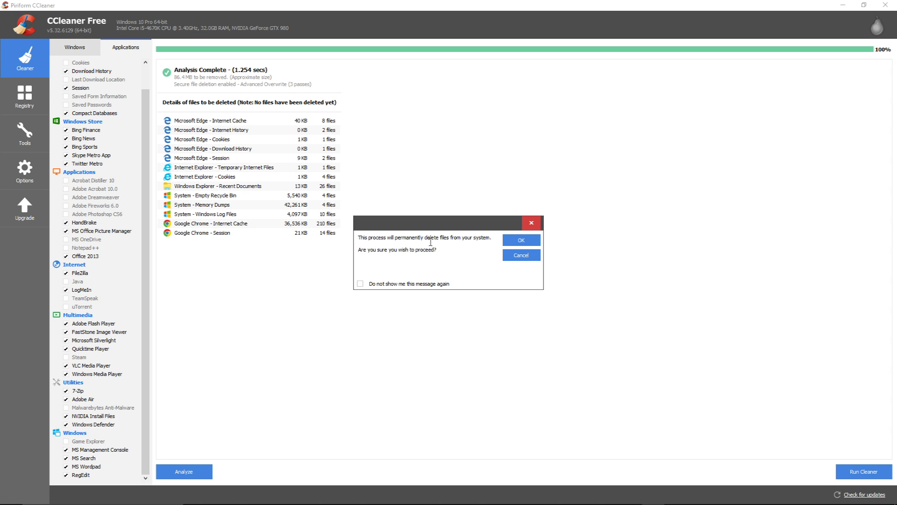
{"action": "left_click", "coordinate": [521, 241]}
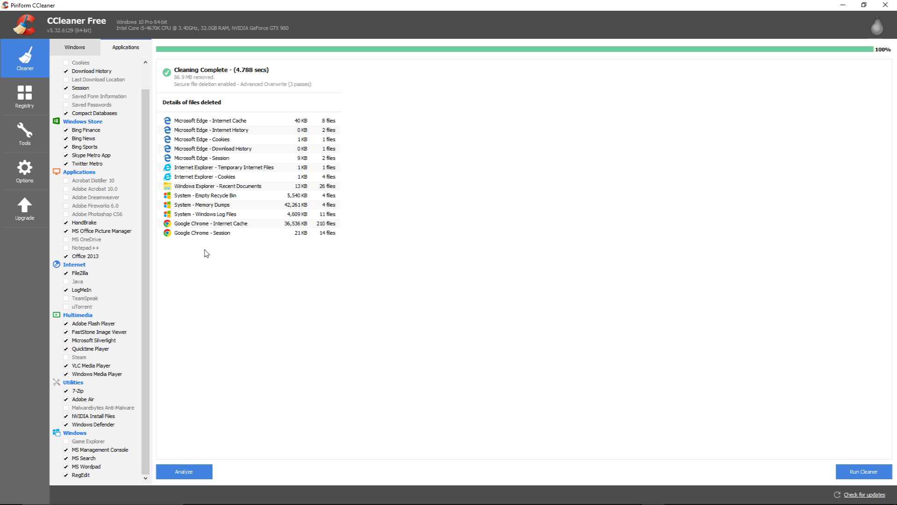
{"action": "left_click", "coordinate": [880, 6]}
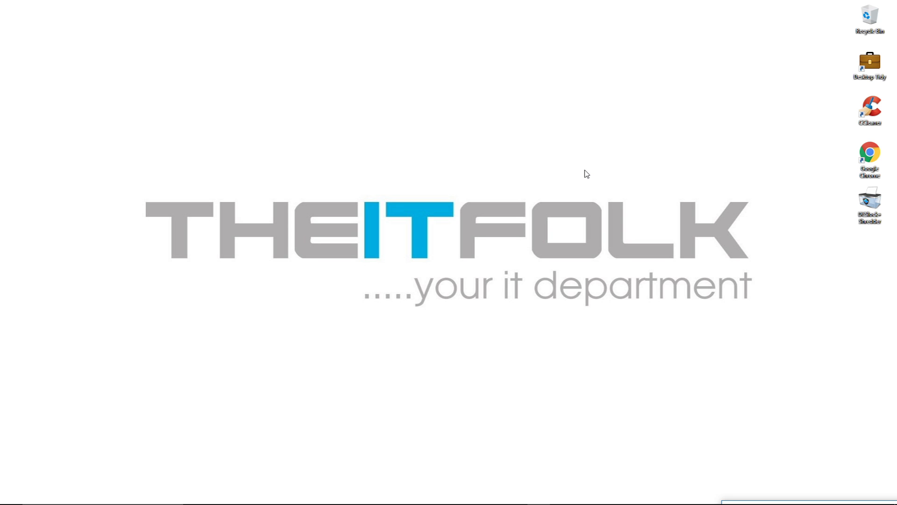
{"action": "mouse_move", "coordinate": [178, 504]}
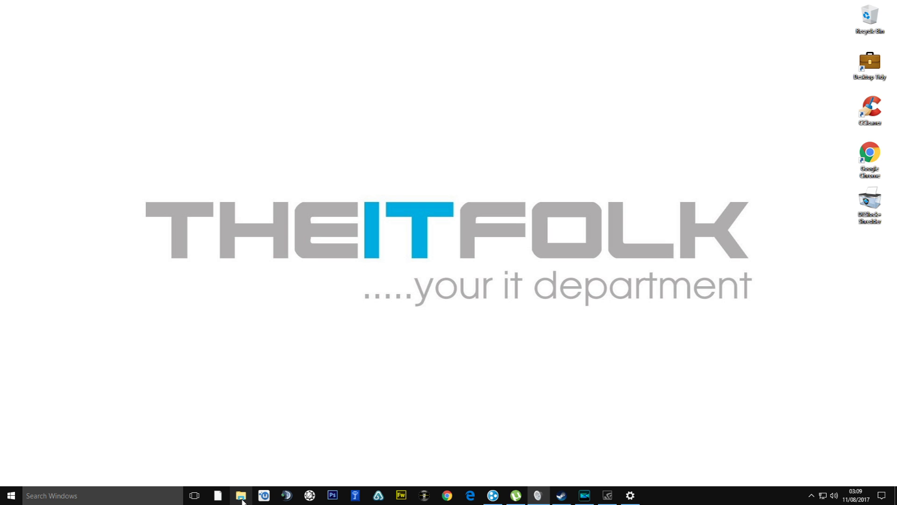
{"action": "left_click", "coordinate": [241, 496]}
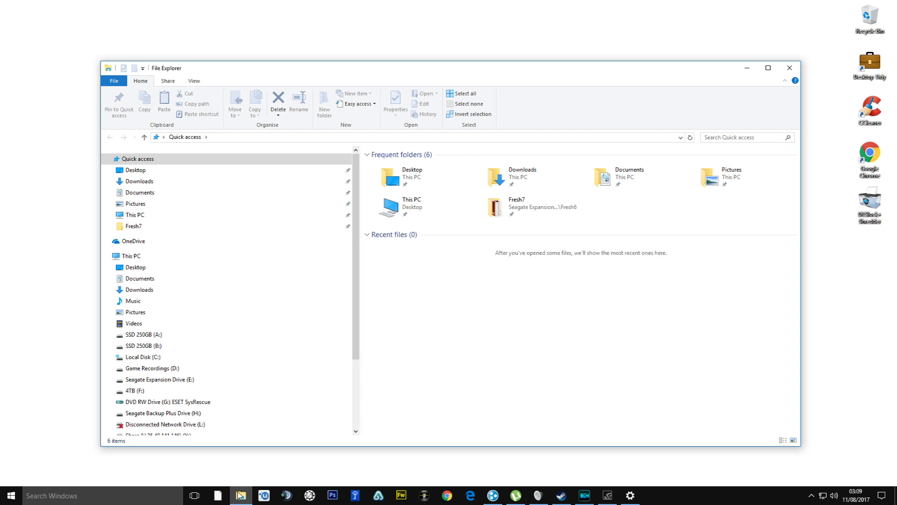
{"action": "mouse_move", "coordinate": [238, 501]}
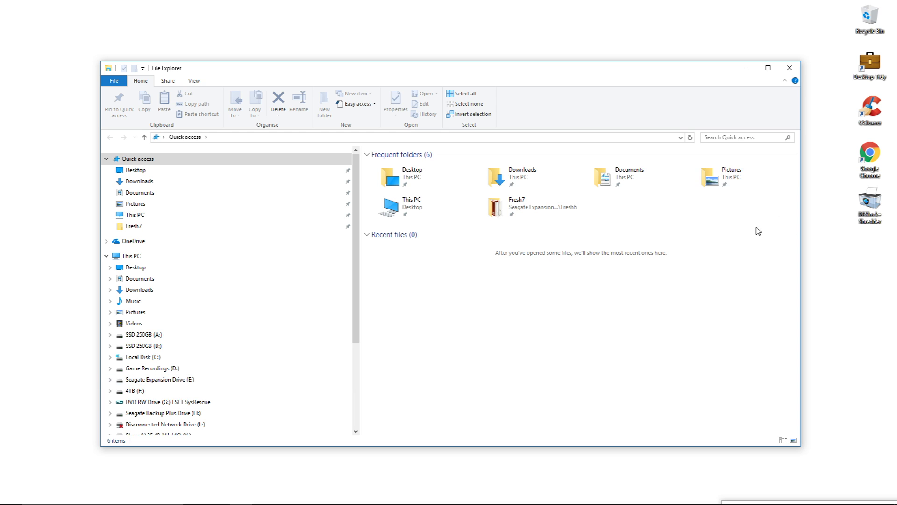
{"action": "left_click", "coordinate": [790, 67]}
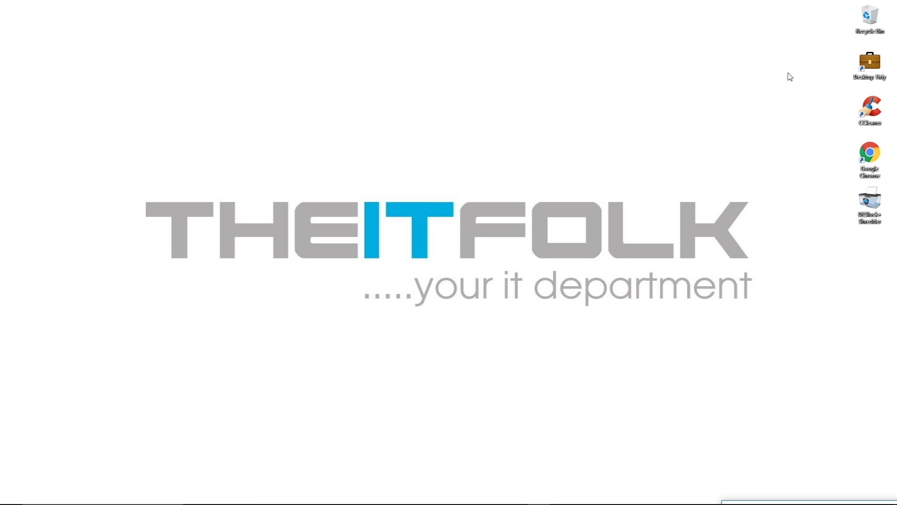
Switch to File Explorer and open Local Disk (C:) from This PC
{"action": "key", "text": "super+e"}
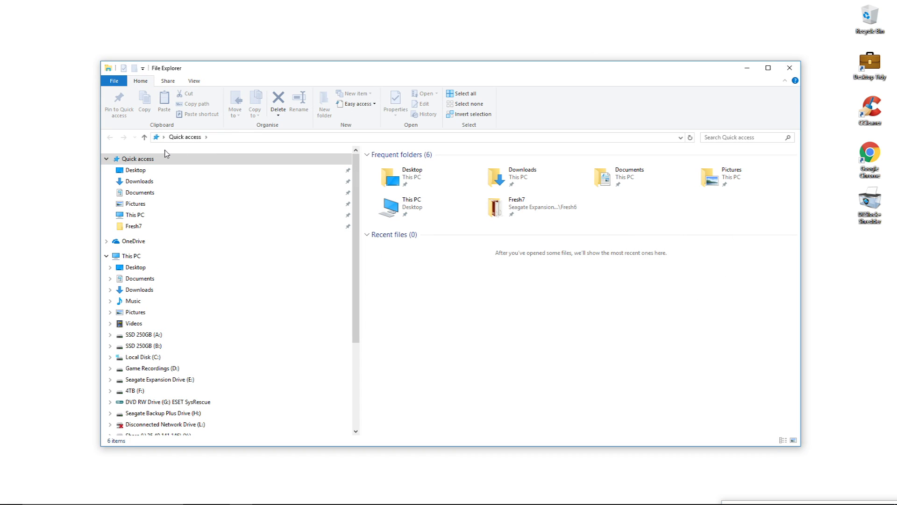
{"action": "left_click", "coordinate": [127, 257]}
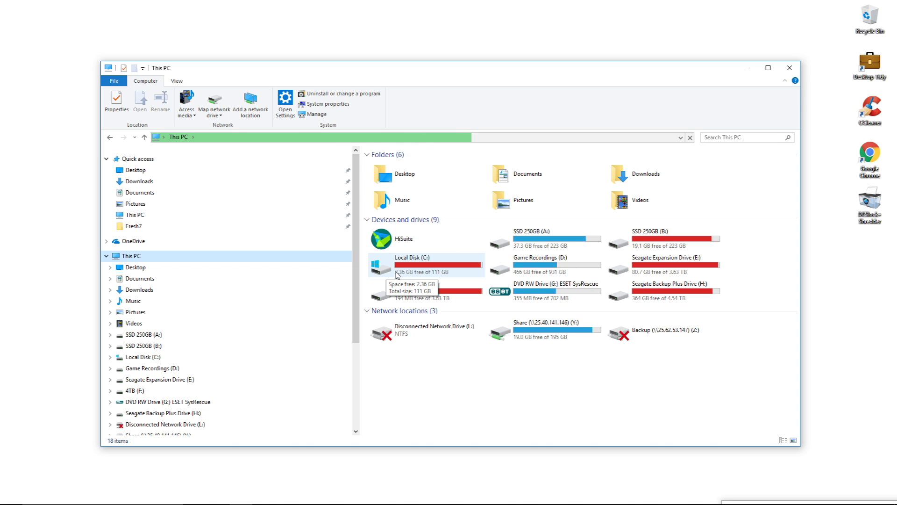
{"action": "double_click", "coordinate": [395, 272]}
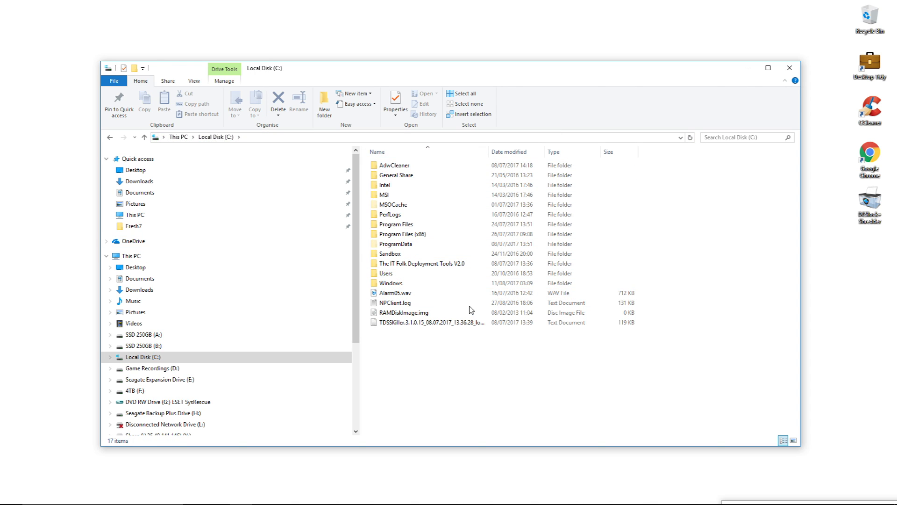
Search Local Disk (C:) for files larger than 500 MB using size:>500mb
{"action": "left_click", "coordinate": [737, 137]}
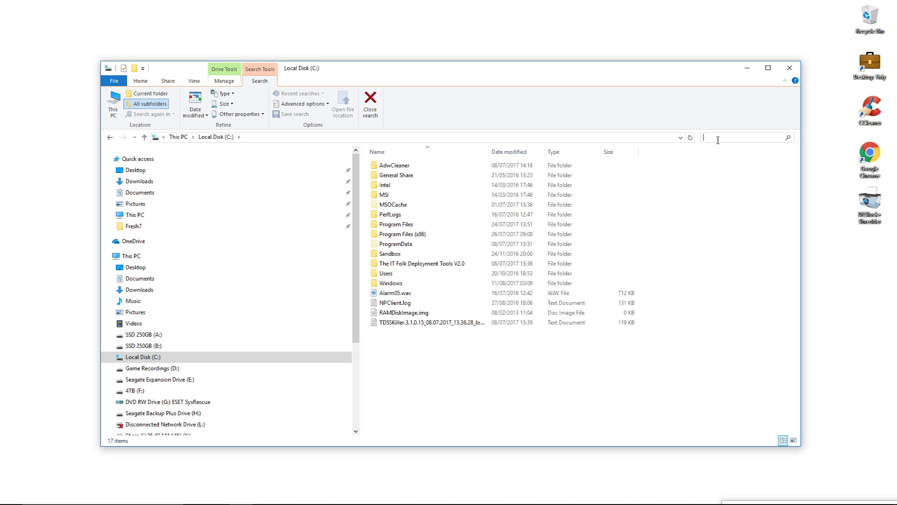
{"action": "type", "text": "size"}
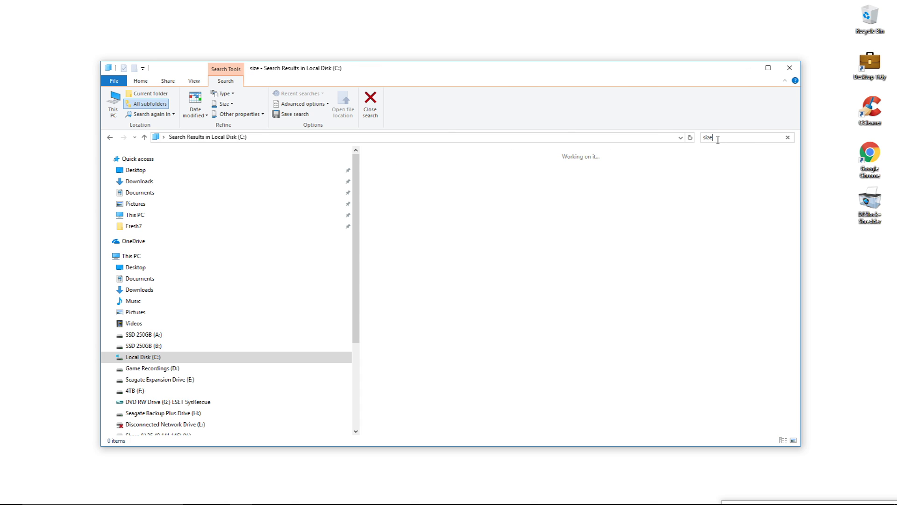
{"action": "type", "text": ":"}
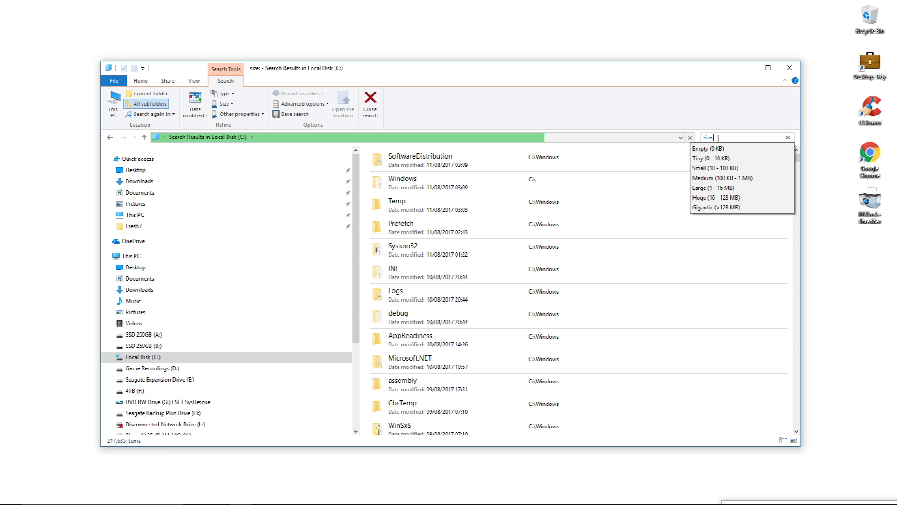
{"action": "type", "text": ">"}
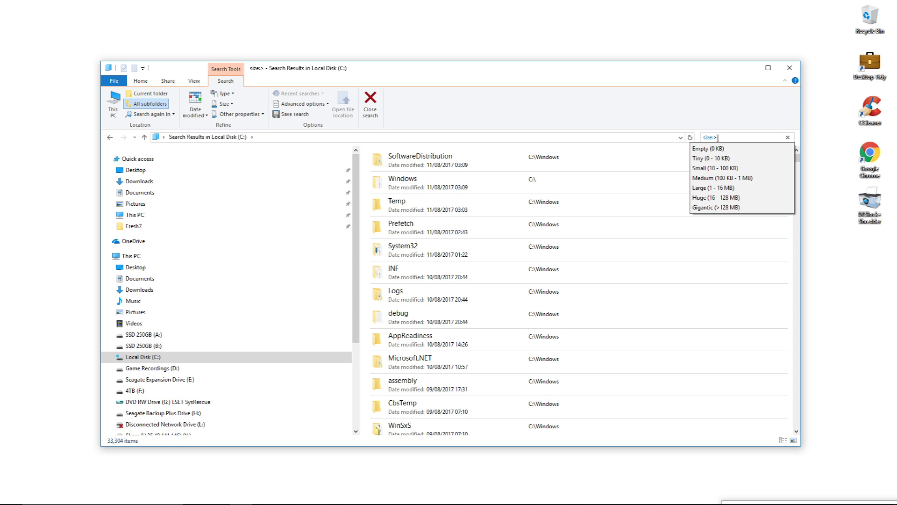
{"action": "type", "text": "500m"}
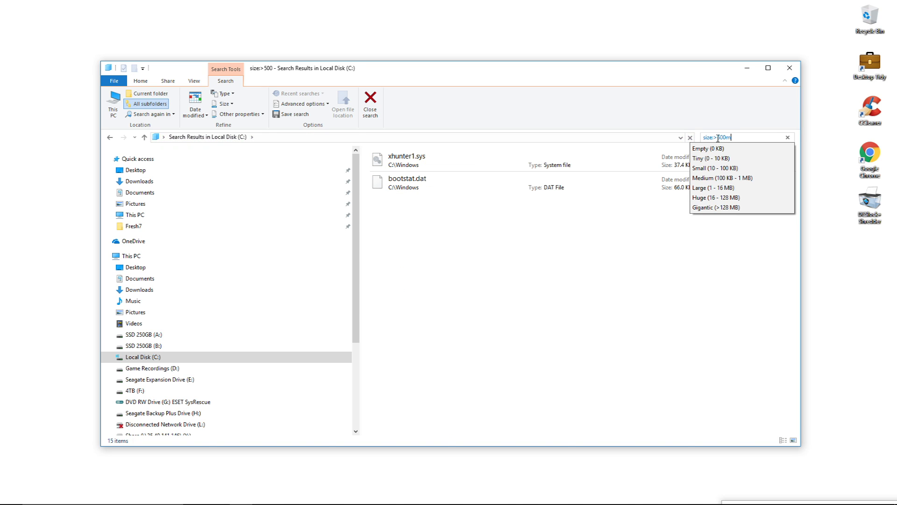
{"action": "type", "text": "b"}
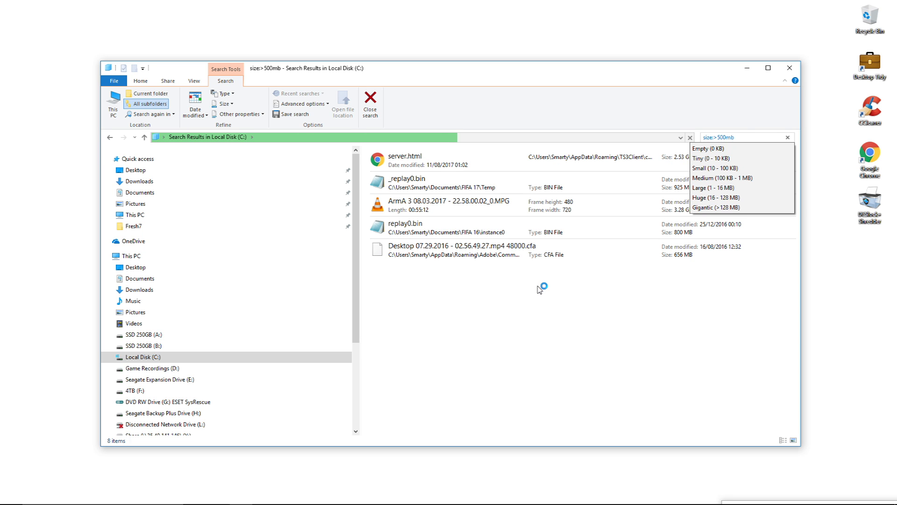
{"action": "left_click", "coordinate": [573, 81]}
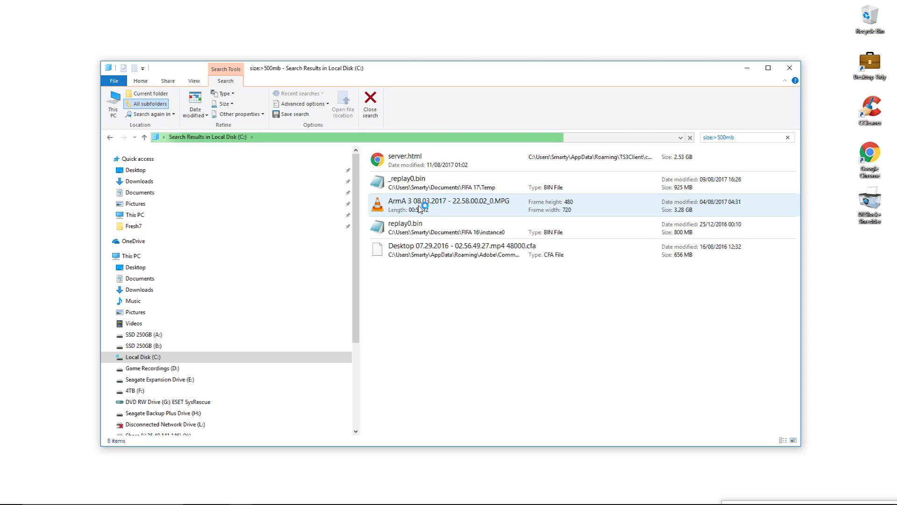
View the folder containing the ArmA 3 08.03.2017 MPG file and return to the search results
{"action": "right_click", "coordinate": [423, 206]}
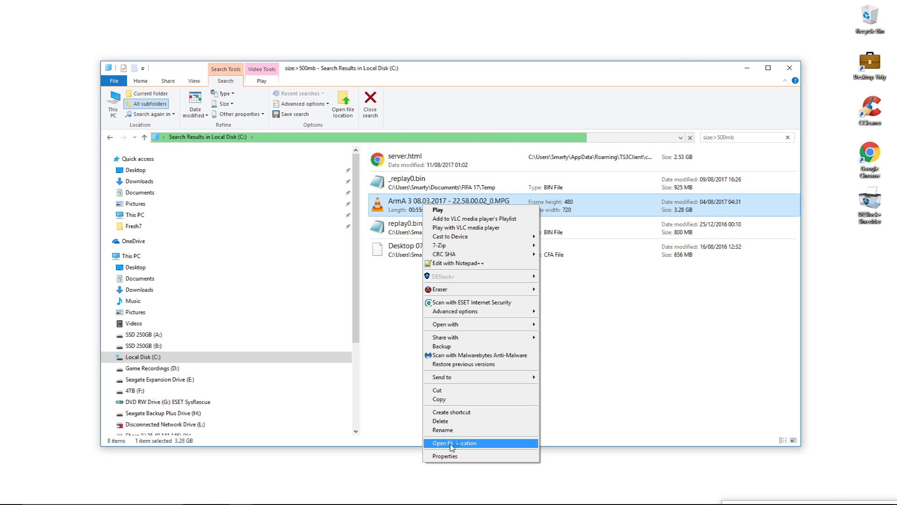
{"action": "left_click", "coordinate": [452, 443]}
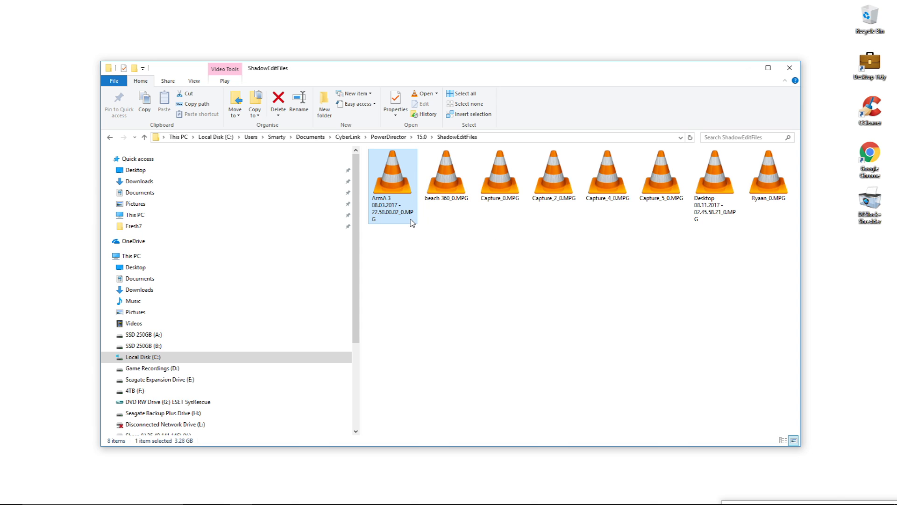
{"action": "left_click", "coordinate": [110, 137]}
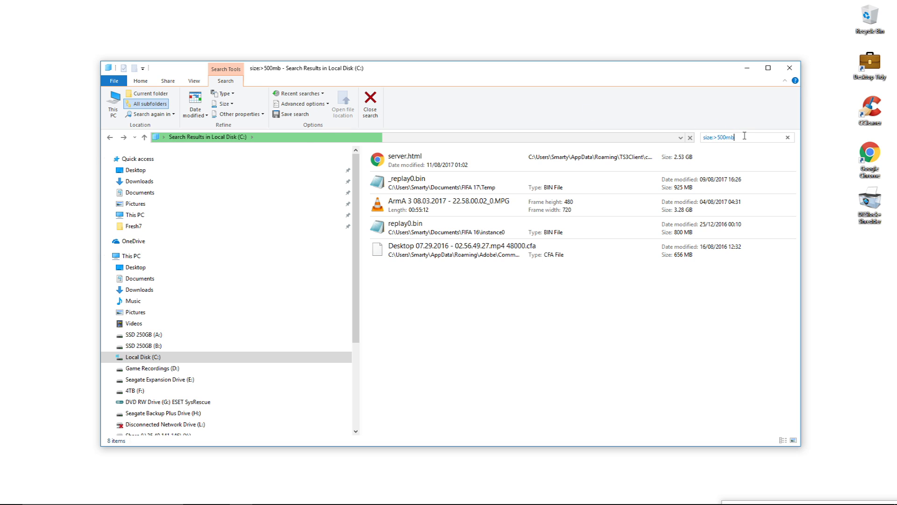
Search Local Disk (C:) for all MP4 files using *.mp4
{"action": "left_click", "coordinate": [720, 136]}
{"action": "type", "text": "*"}
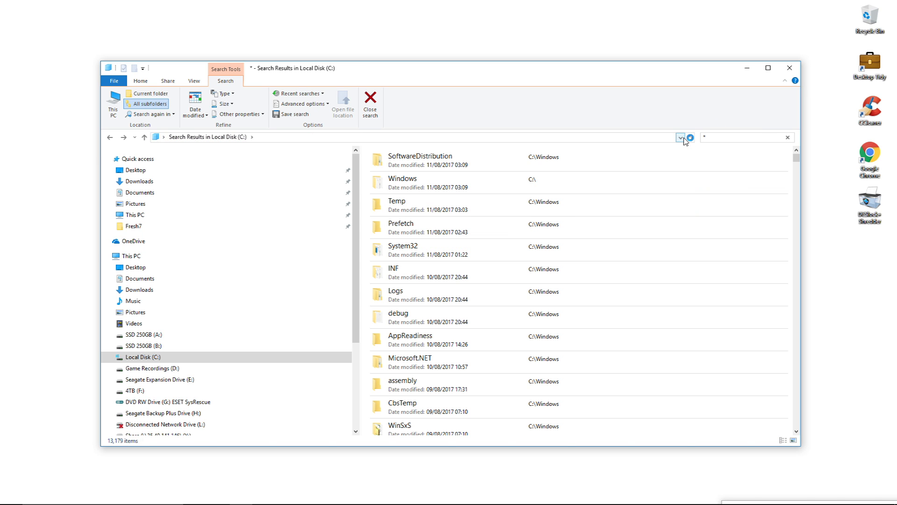
{"action": "type", "text": "."}
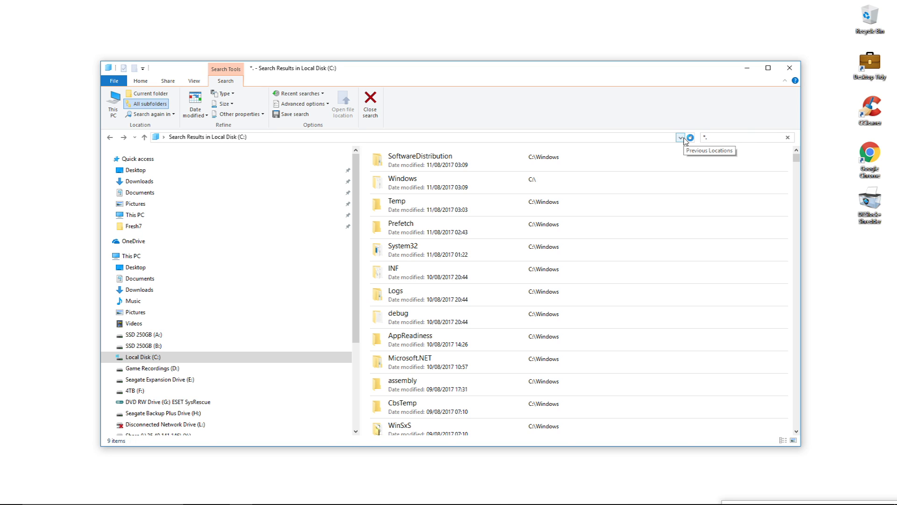
{"action": "type", "text": "mp4"}
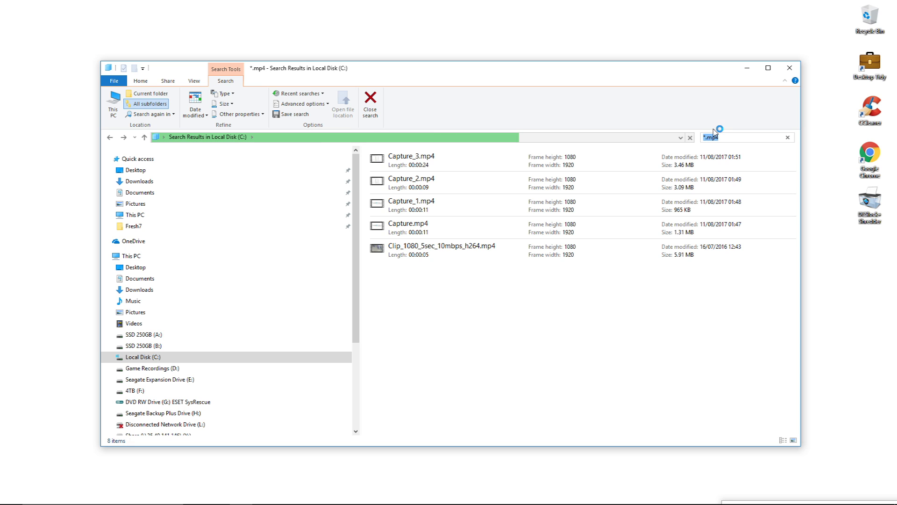
Replace the search with a kind: filter set to Video to find every video file on Local Disk (C:)
{"action": "type", "text": "kind"}
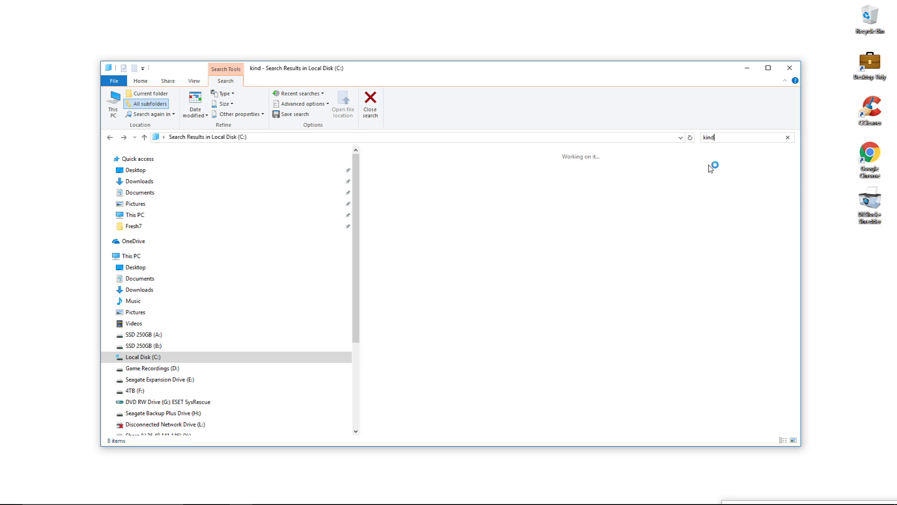
{"action": "type", "text": ":"}
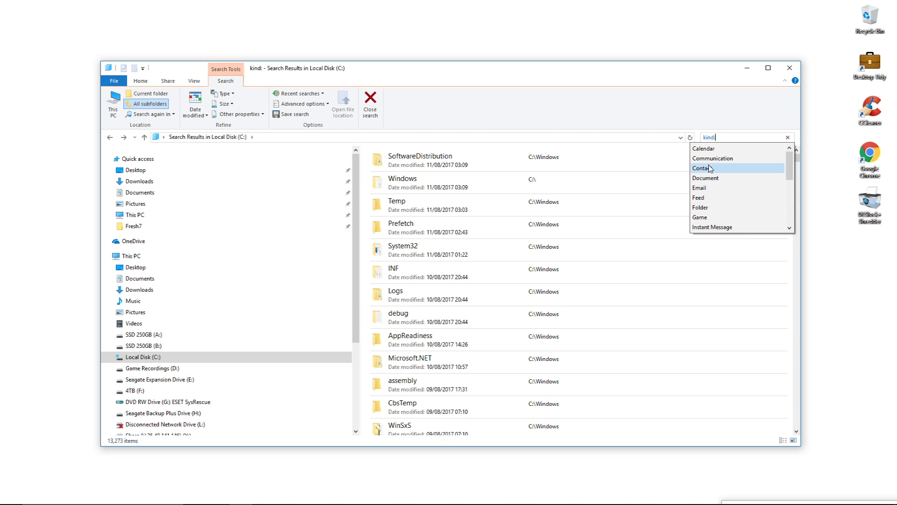
{"action": "scroll", "coordinate": [709, 168], "scroll_direction": "down", "scroll_amount": 5}
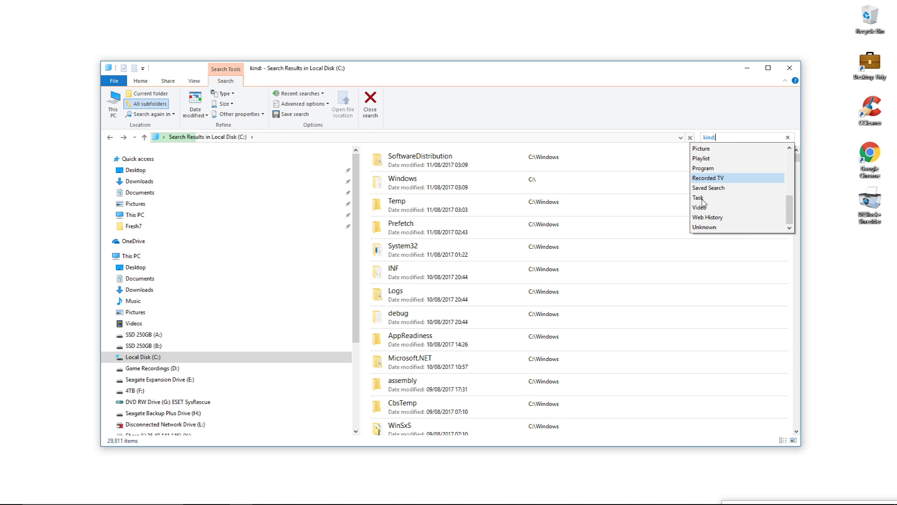
{"action": "left_click", "coordinate": [703, 207]}
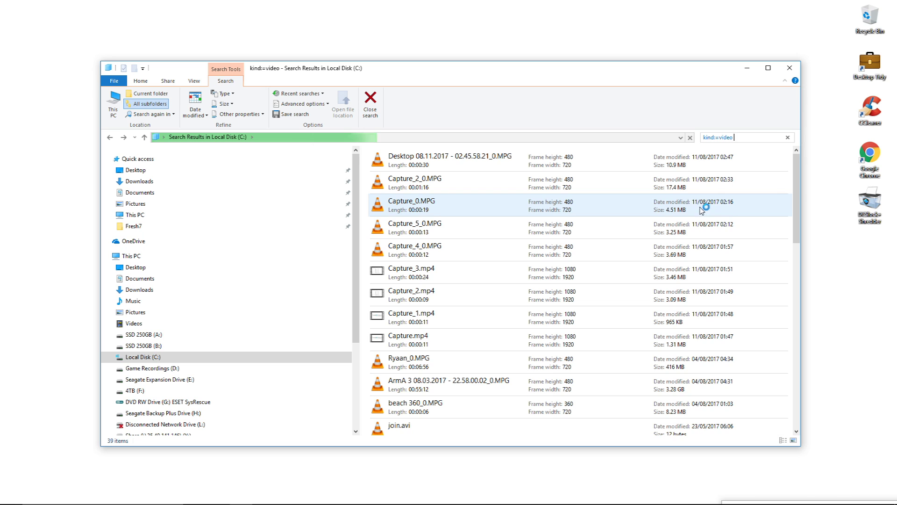
Look through the video results and open the file location of the ArmA 3 08.03.2017 MPG file
{"action": "scroll", "coordinate": [703, 213], "scroll_direction": "down", "scroll_amount": 2}
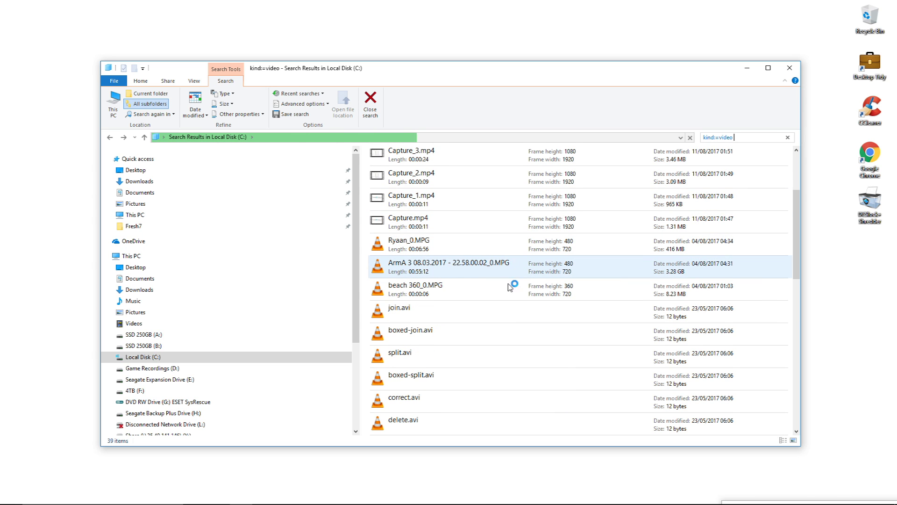
{"action": "scroll", "coordinate": [510, 287], "scroll_direction": "down", "scroll_amount": 5}
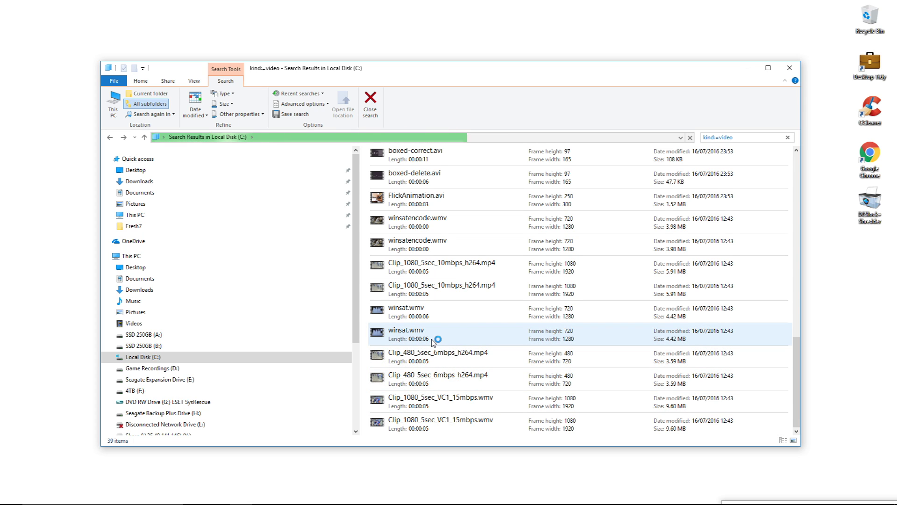
{"action": "scroll", "coordinate": [678, 405], "scroll_direction": "up", "scroll_amount": 5}
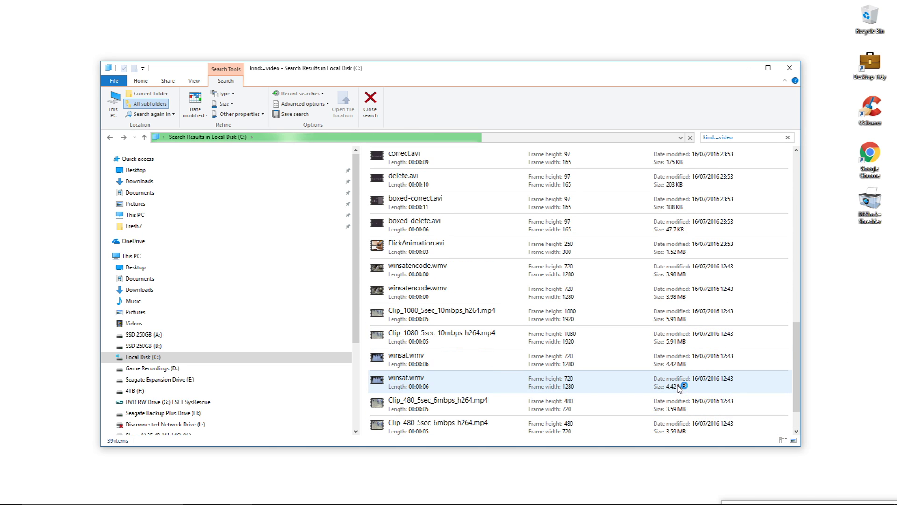
{"action": "scroll", "coordinate": [673, 303], "scroll_direction": "up", "scroll_amount": 5}
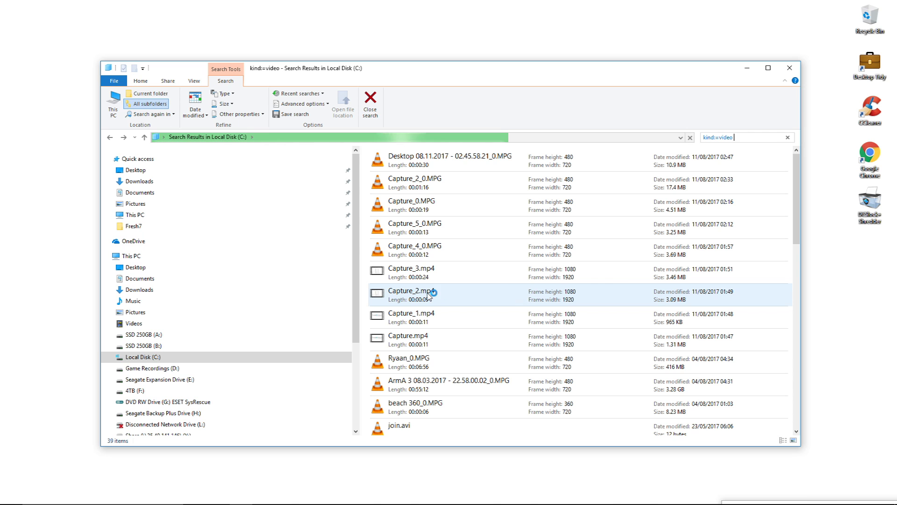
{"action": "scroll", "coordinate": [584, 351], "scroll_direction": "down", "scroll_amount": 4}
{"action": "scroll", "coordinate": [584, 352], "scroll_direction": "up", "scroll_amount": 4}
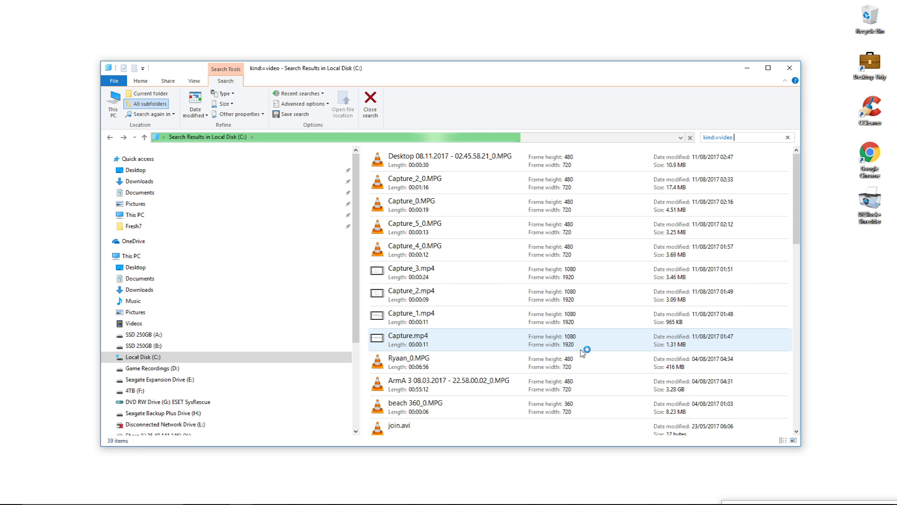
{"action": "right_click", "coordinate": [454, 380]}
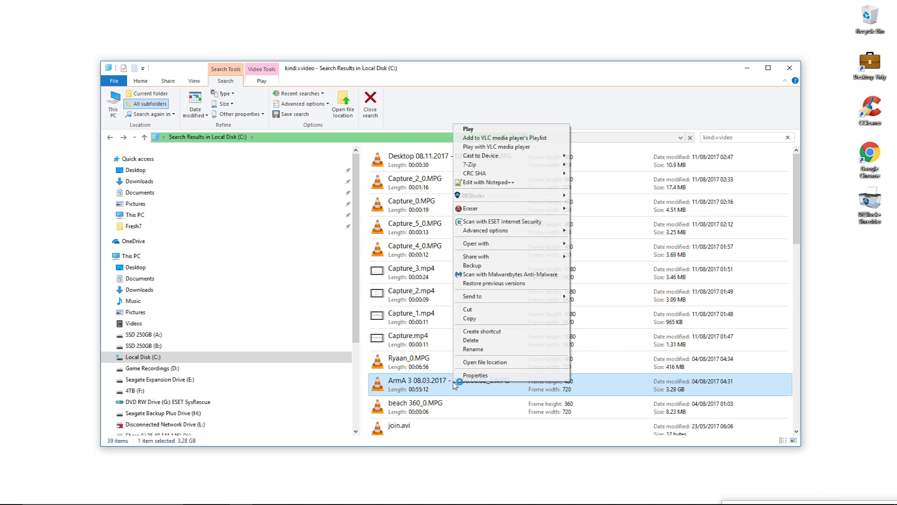
{"action": "left_click", "coordinate": [498, 362]}
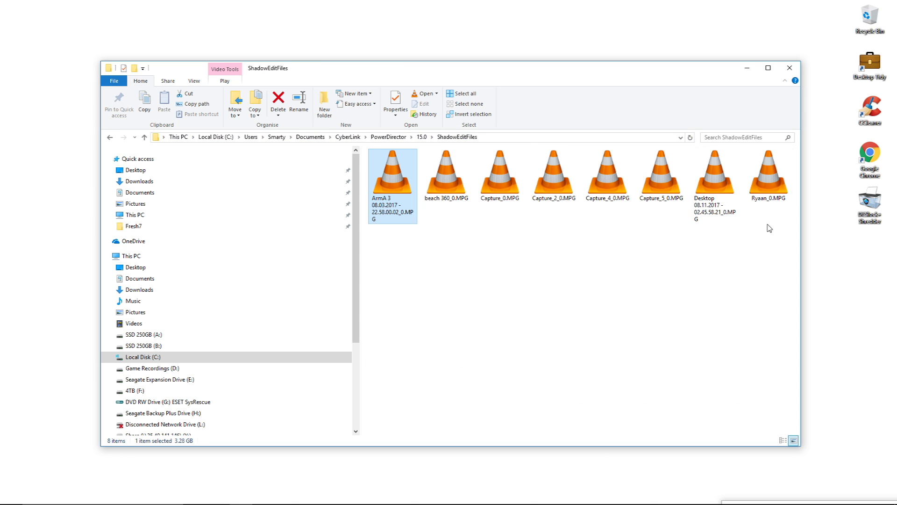
{"action": "left_click_drag", "start_coordinate": [769, 244], "coordinate": [387, 169]}
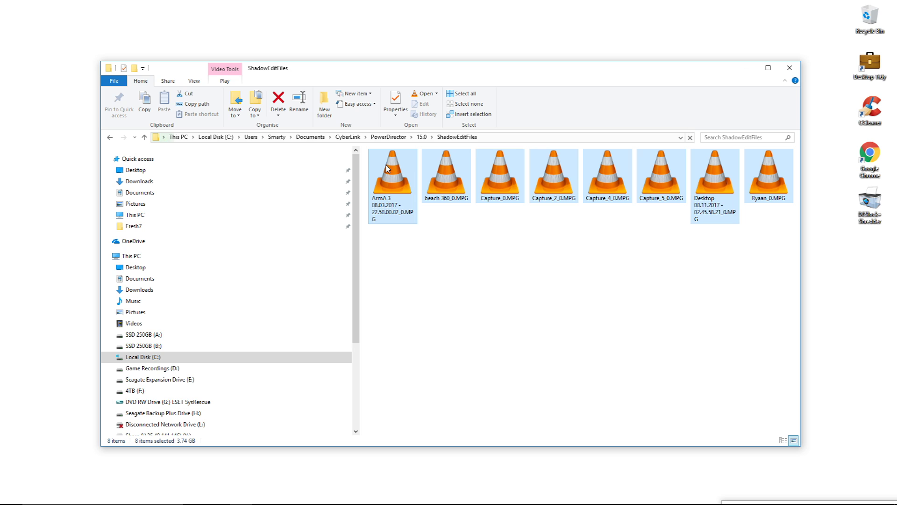
{"action": "key", "text": "shift+Delete"}
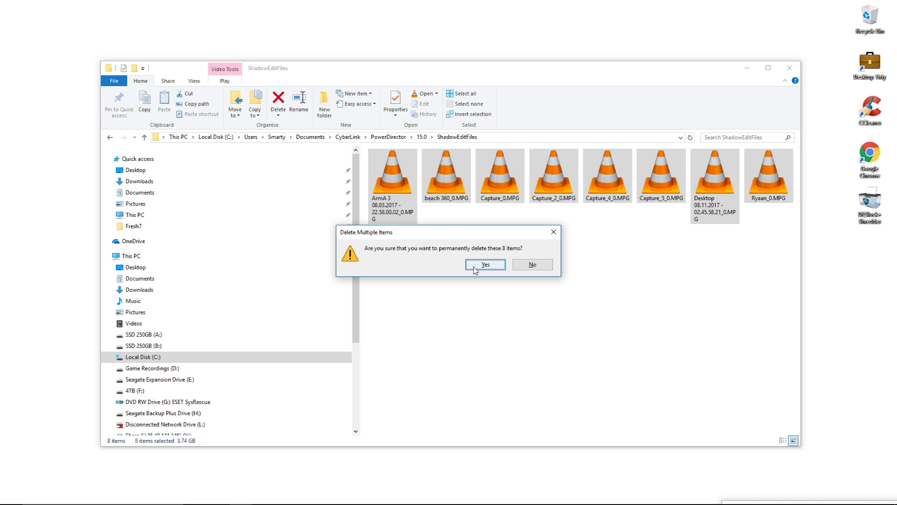
{"action": "left_click", "coordinate": [554, 232]}
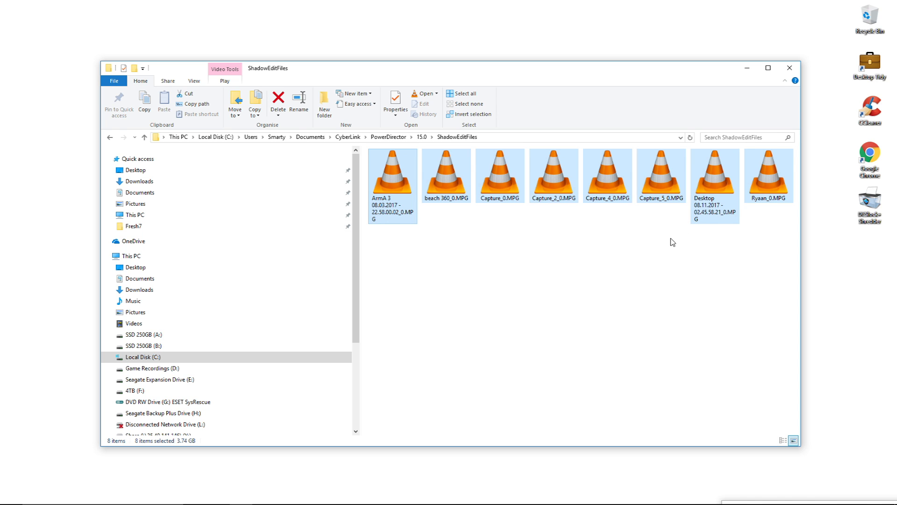
Permanently delete all the MPG files in the ShadowEditFiles folder, cancelling the deletion for files still open in PowerDirector 15
{"action": "left_click_drag", "start_coordinate": [771, 260], "coordinate": [457, 224]}
{"action": "key", "text": "shift+Delete"}
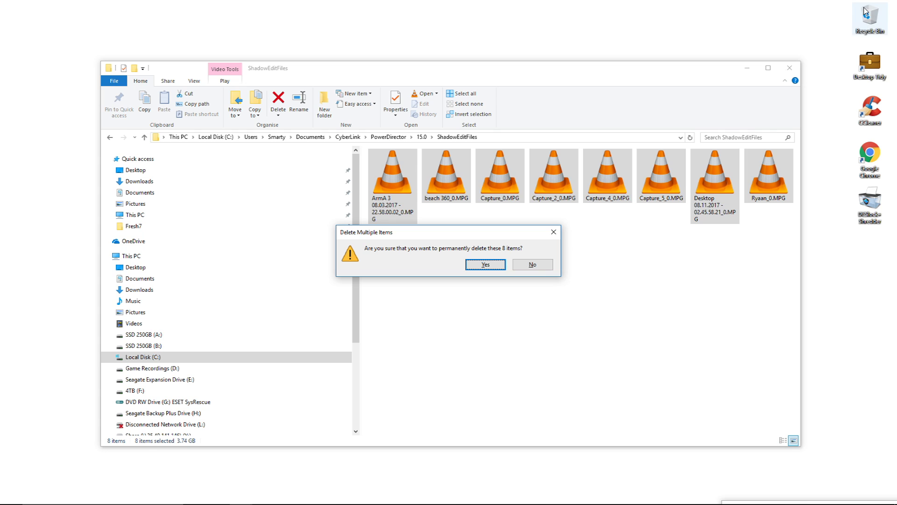
{"action": "left_click", "coordinate": [475, 265]}
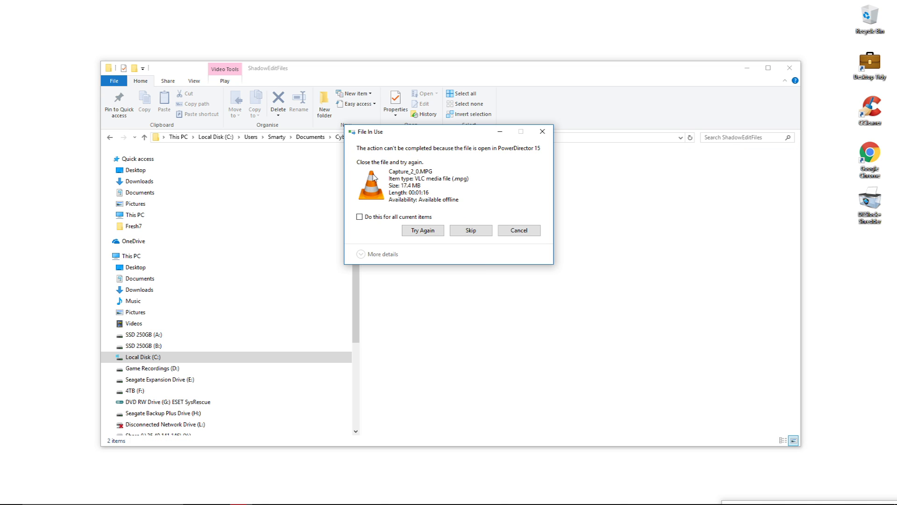
{"action": "left_click", "coordinate": [515, 233]}
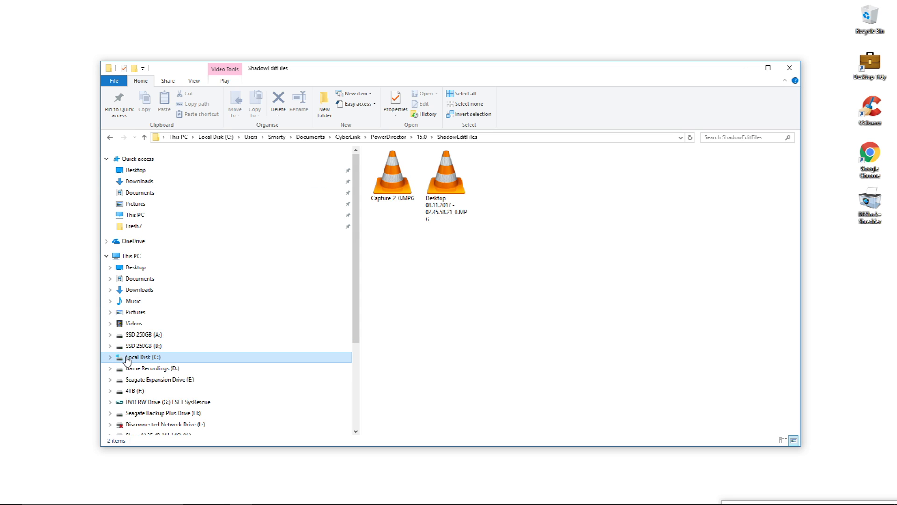
Return to This PC and check the free space on Local Disk (C:)
{"action": "left_click", "coordinate": [131, 256]}
{"action": "left_click", "coordinate": [395, 271]}
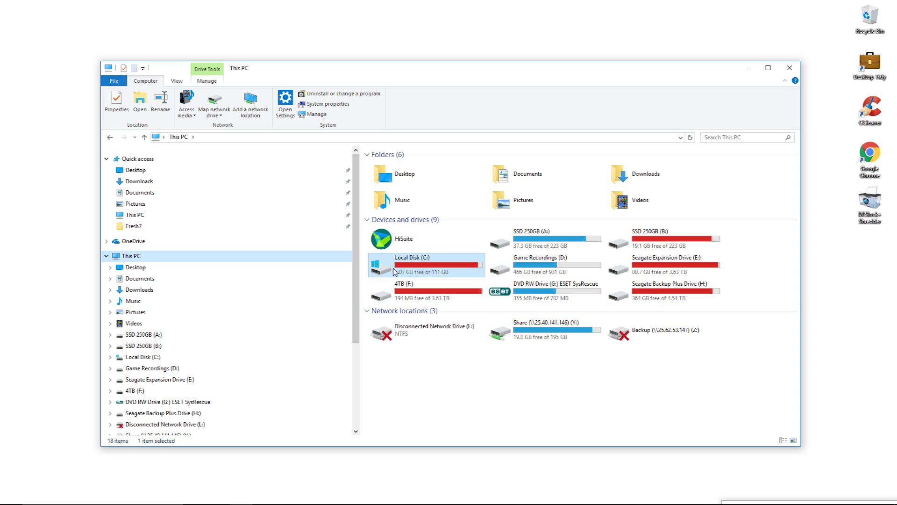